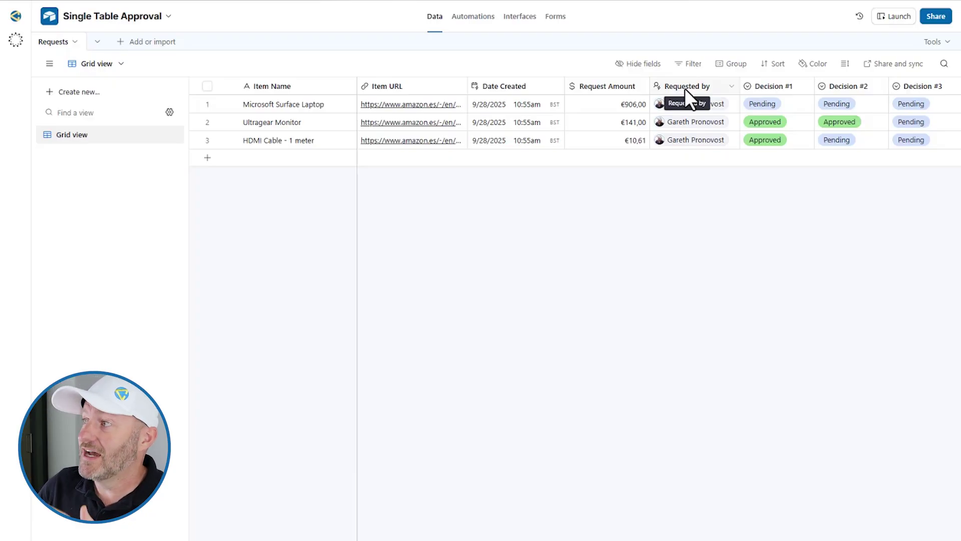
Select the Microsoft Surface Laptop's €906,00 amount in the Requests grid
{"action": "left_click", "coordinate": [605, 110]}
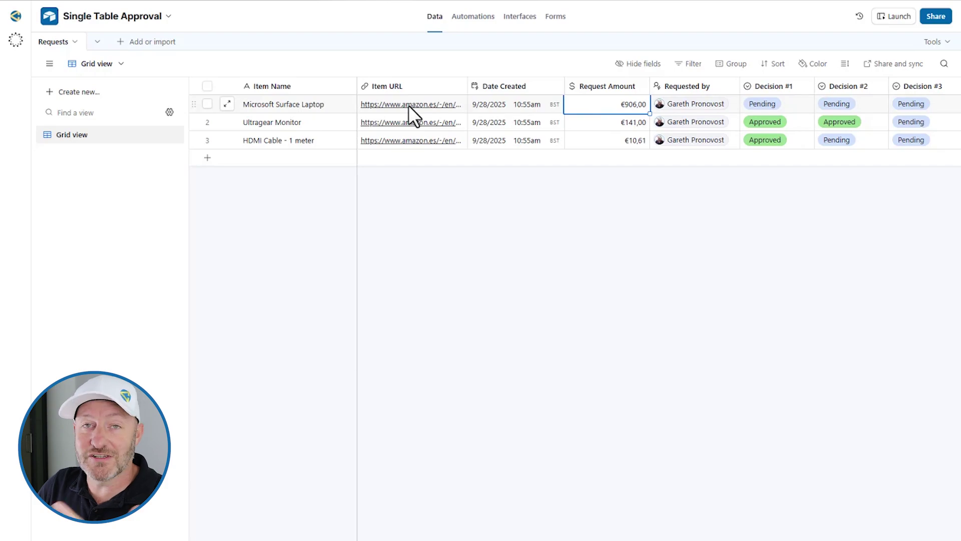
{"action": "left_click", "coordinate": [409, 105]}
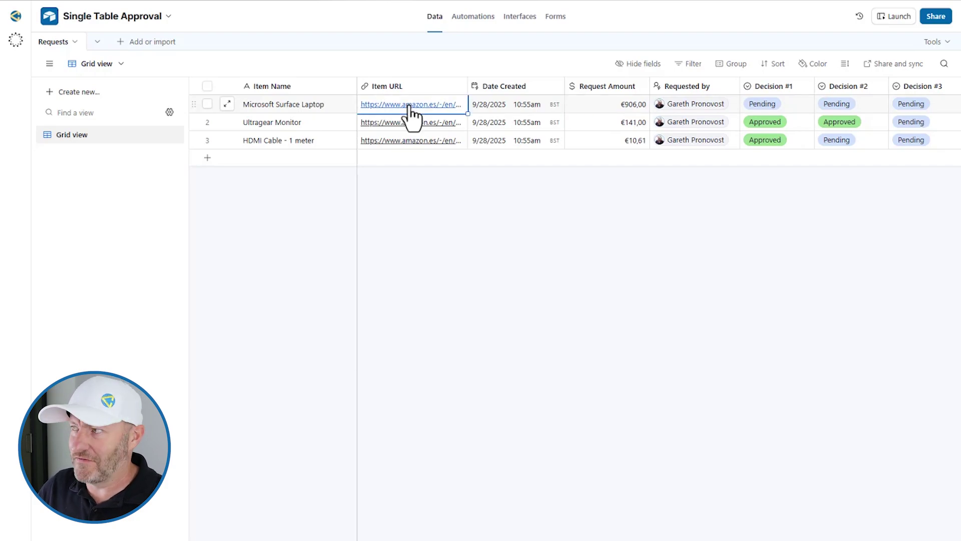
{"action": "left_click", "coordinate": [588, 106]}
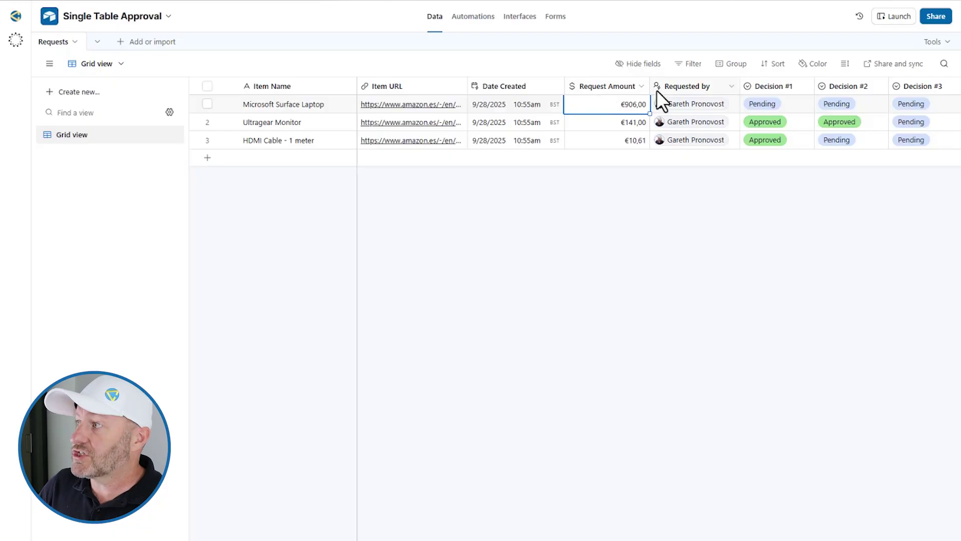
{"action": "scroll", "coordinate": [661, 96], "scroll_direction": "right", "scroll_amount": 1}
{"action": "scroll", "coordinate": [655, 99], "scroll_direction": "right", "scroll_amount": 2}
{"action": "scroll", "coordinate": [647, 110], "scroll_direction": "right", "scroll_amount": 1}
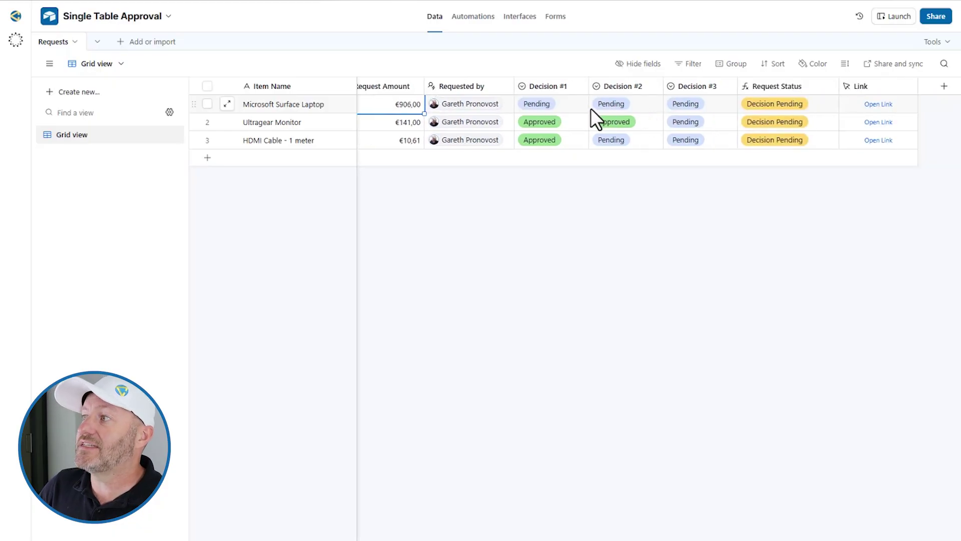
{"action": "double_click", "coordinate": [548, 87]}
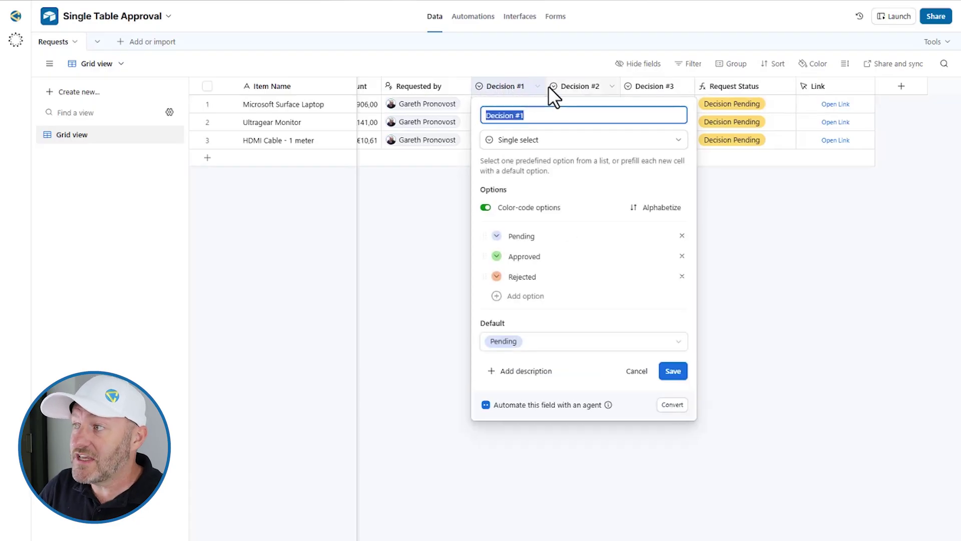
{"action": "left_click", "coordinate": [570, 239]}
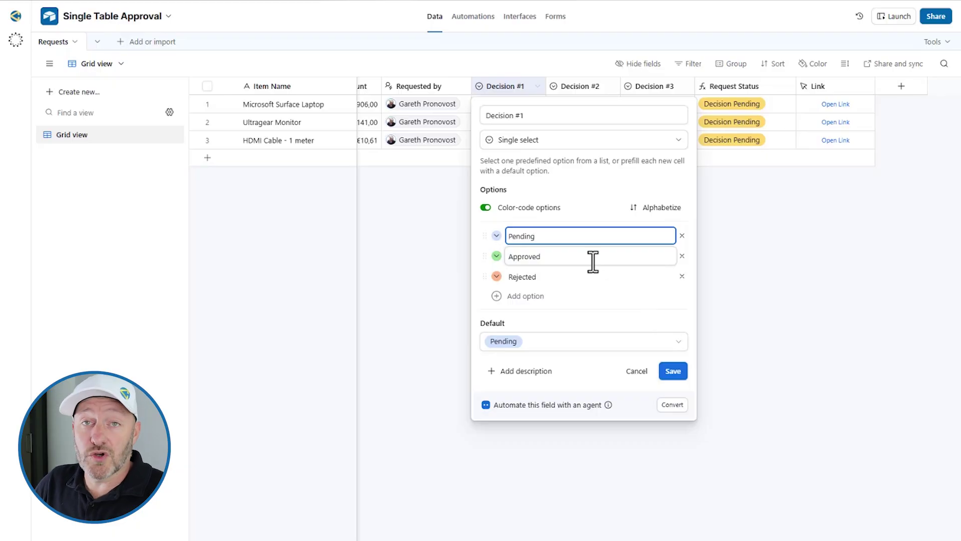
{"action": "left_click", "coordinate": [745, 216]}
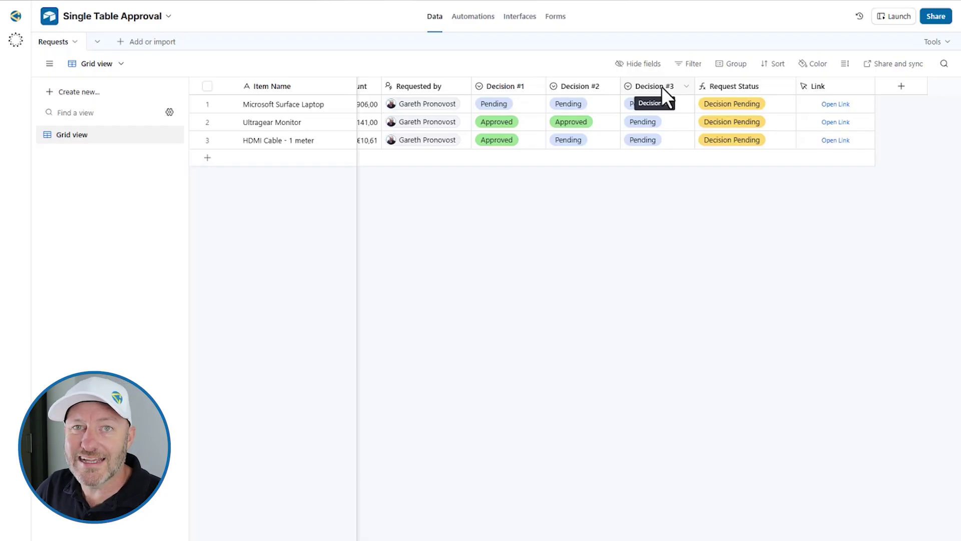
{"action": "double_click", "coordinate": [751, 86]}
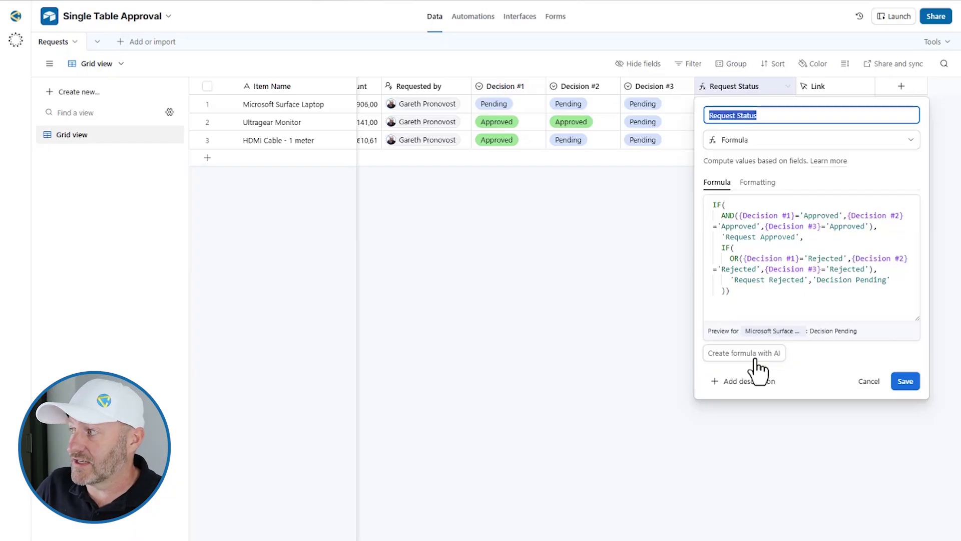
{"action": "left_click_drag", "start_coordinate": [726, 237], "coordinate": [818, 251]}
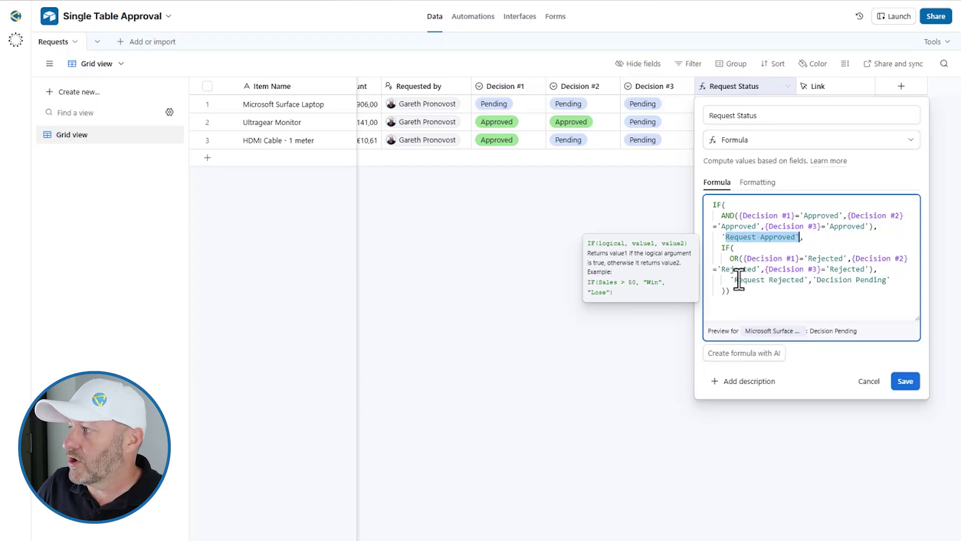
{"action": "left_click_drag", "start_coordinate": [733, 280], "coordinate": [886, 280]}
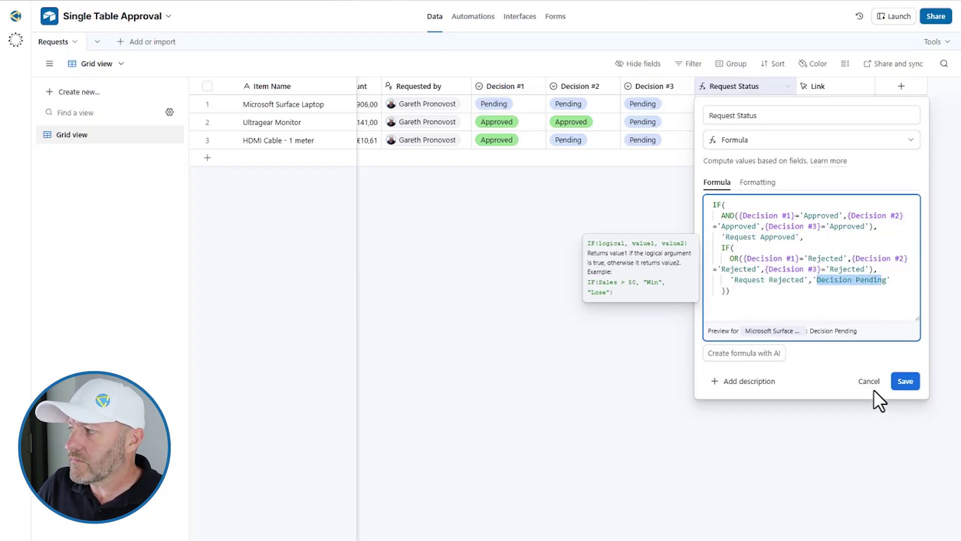
{"action": "left_click", "coordinate": [759, 184]}
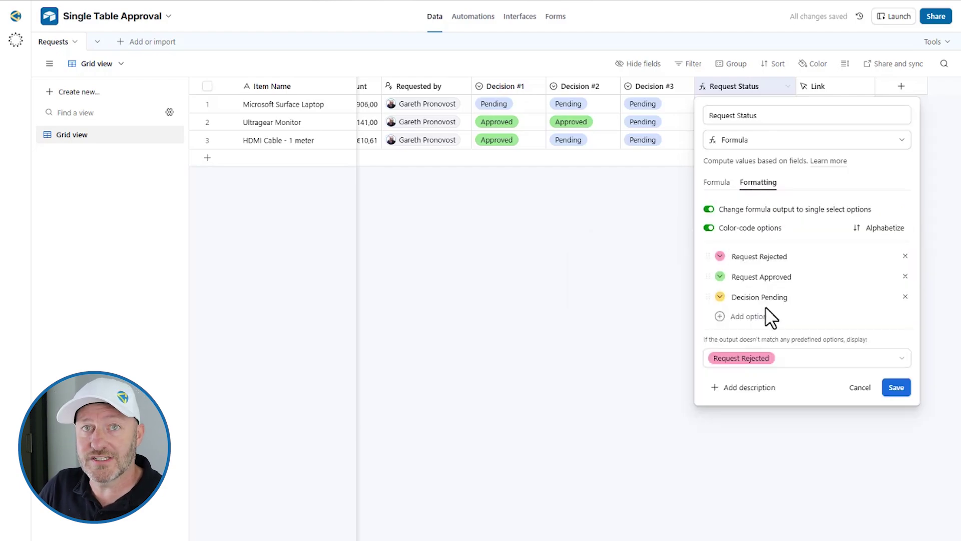
{"action": "left_click", "coordinate": [859, 387]}
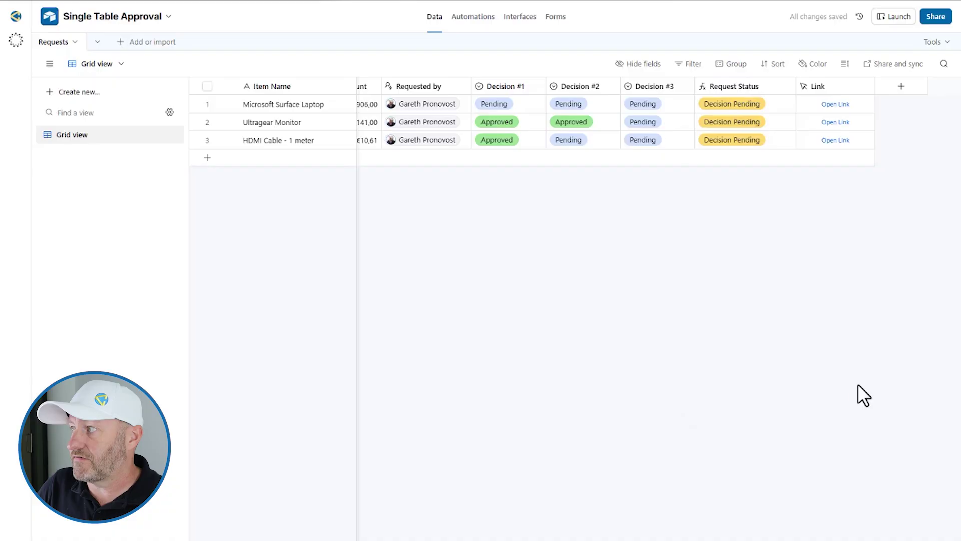
{"action": "mouse_move", "coordinate": [517, 142]}
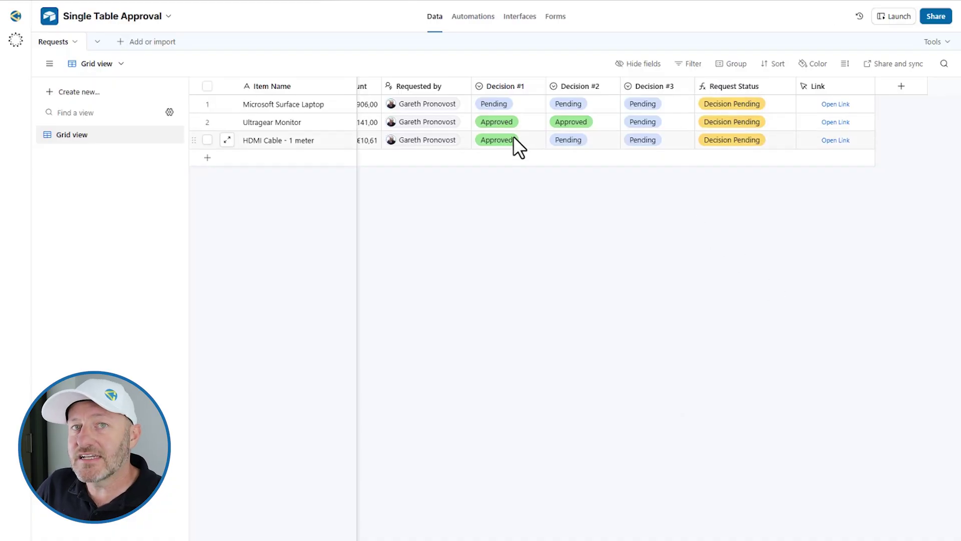
{"action": "left_click", "coordinate": [586, 102]}
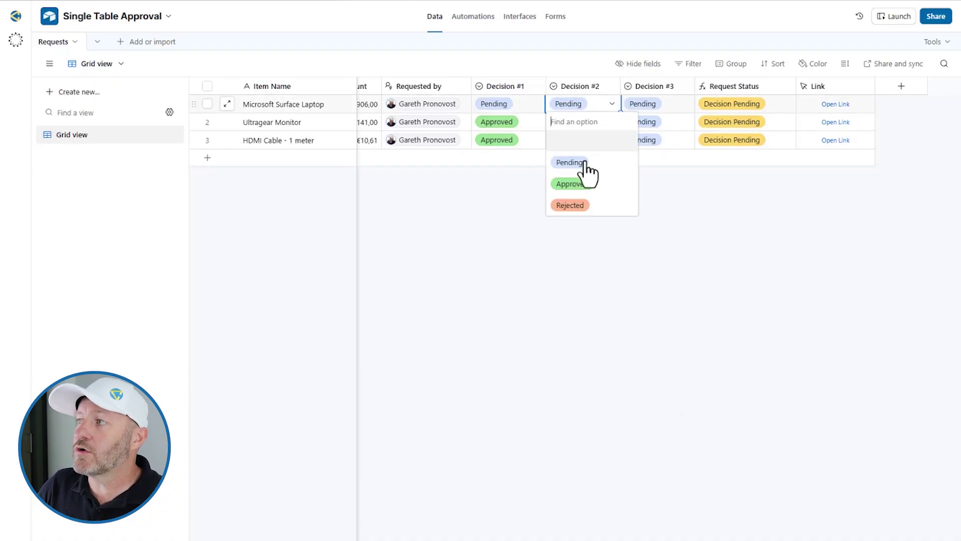
{"action": "left_click", "coordinate": [568, 205]}
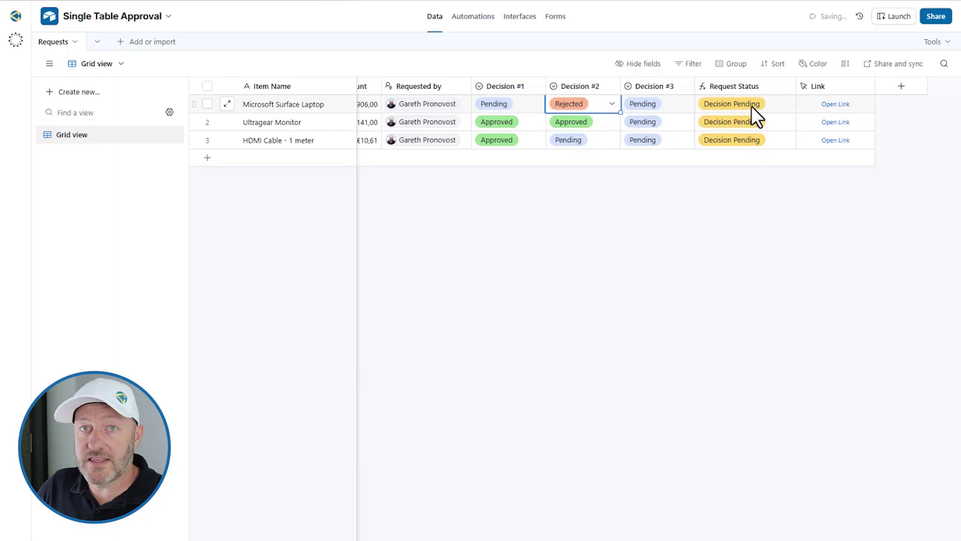
{"action": "left_click", "coordinate": [724, 103]}
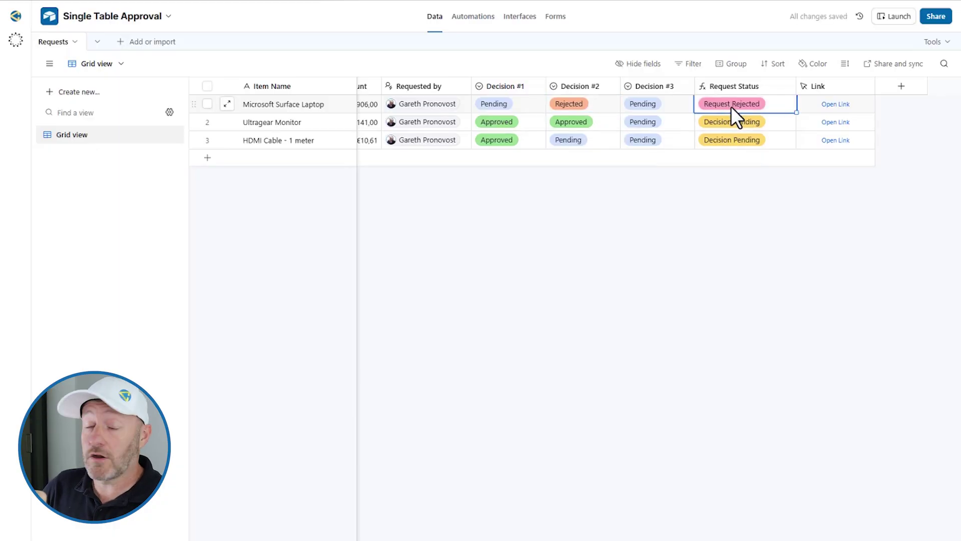
{"action": "left_click", "coordinate": [590, 114]}
{"action": "left_click", "coordinate": [577, 162]}
{"action": "left_click", "coordinate": [642, 122]}
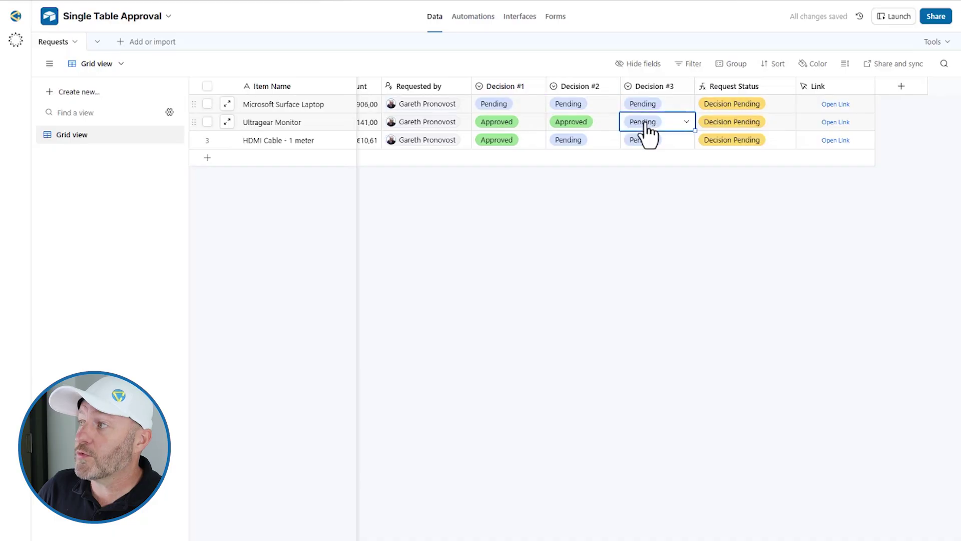
{"action": "left_click", "coordinate": [640, 201]}
{"action": "left_click", "coordinate": [689, 223]}
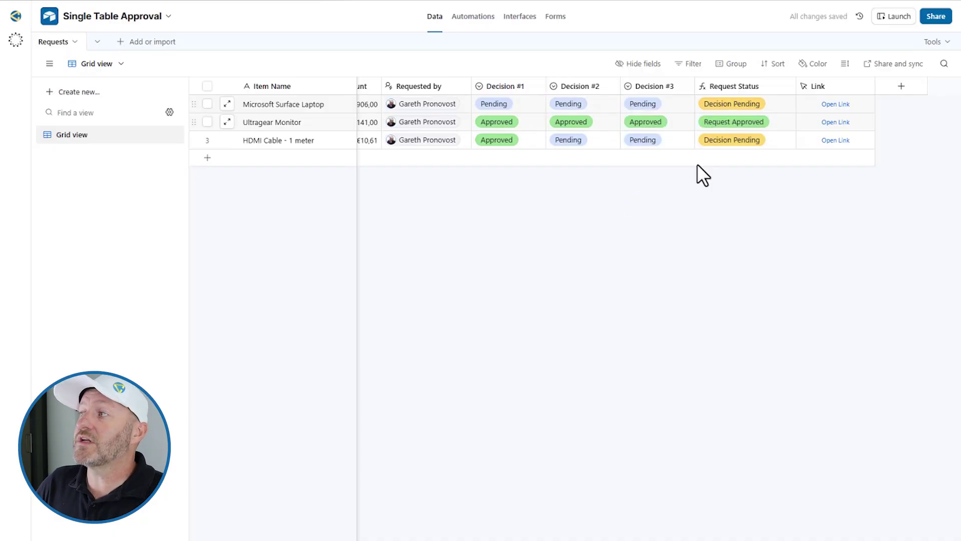
{"action": "left_click", "coordinate": [643, 124]}
{"action": "left_click", "coordinate": [644, 124]}
{"action": "left_click", "coordinate": [644, 183]}
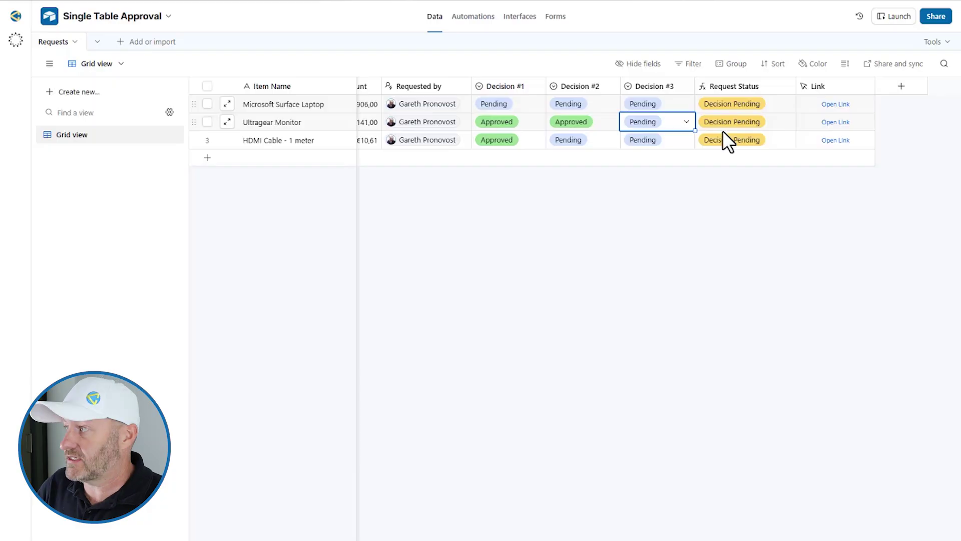
Inspect the laptop's Link button field settings and close them unchanged
{"action": "left_click", "coordinate": [823, 92]}
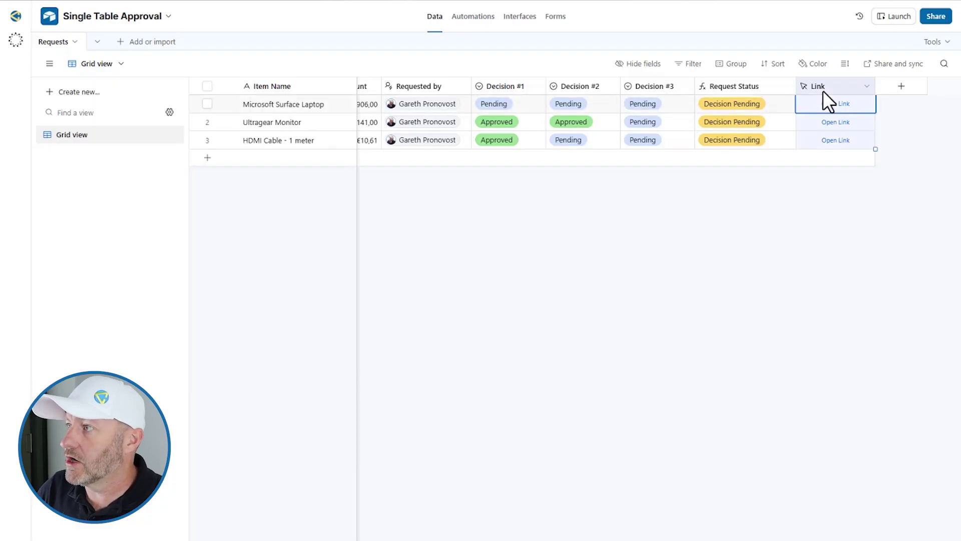
{"action": "double_click", "coordinate": [822, 88]}
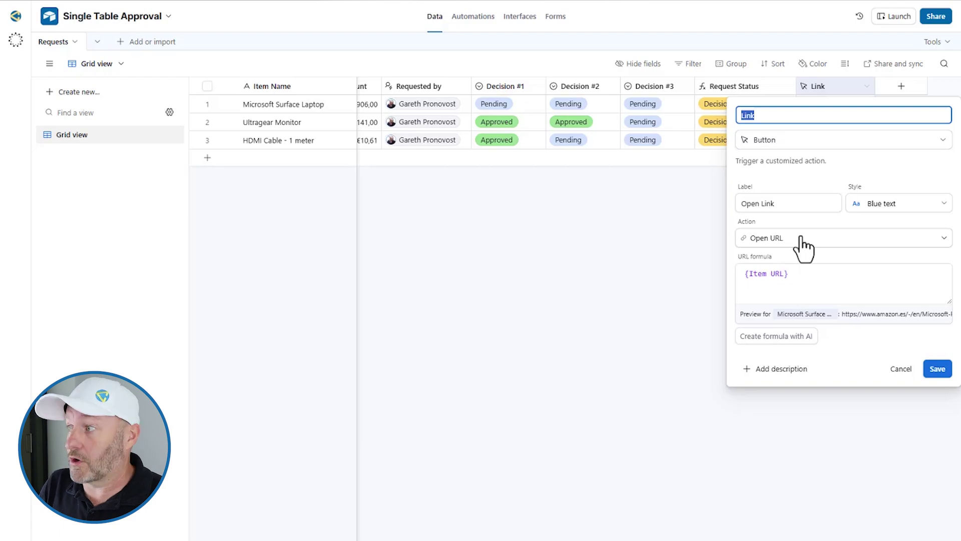
{"action": "left_click", "coordinate": [598, 269]}
Follow the Ultragear Monitor's link to its LG UltraGear Amazon page, then close that tab
{"action": "left_click", "coordinate": [325, 121]}
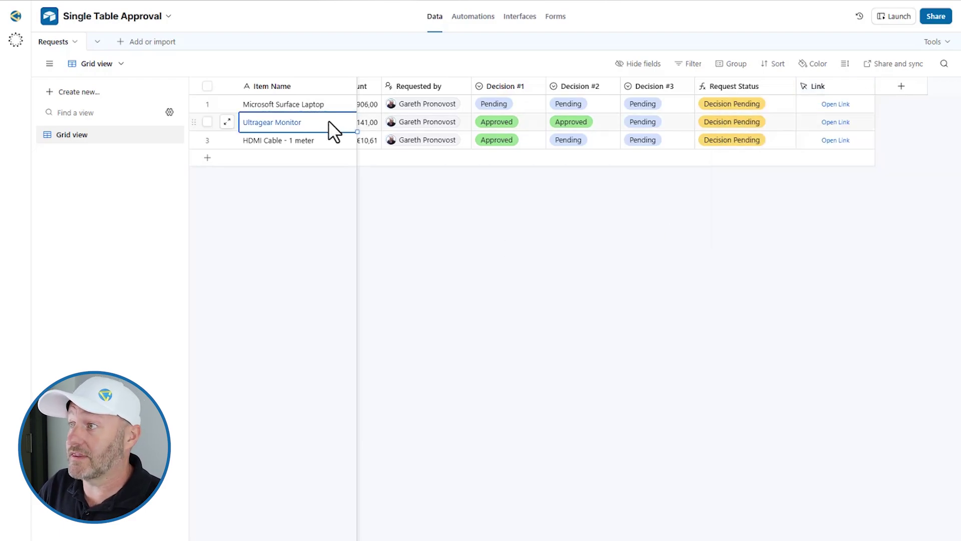
{"action": "key", "text": "Right"}
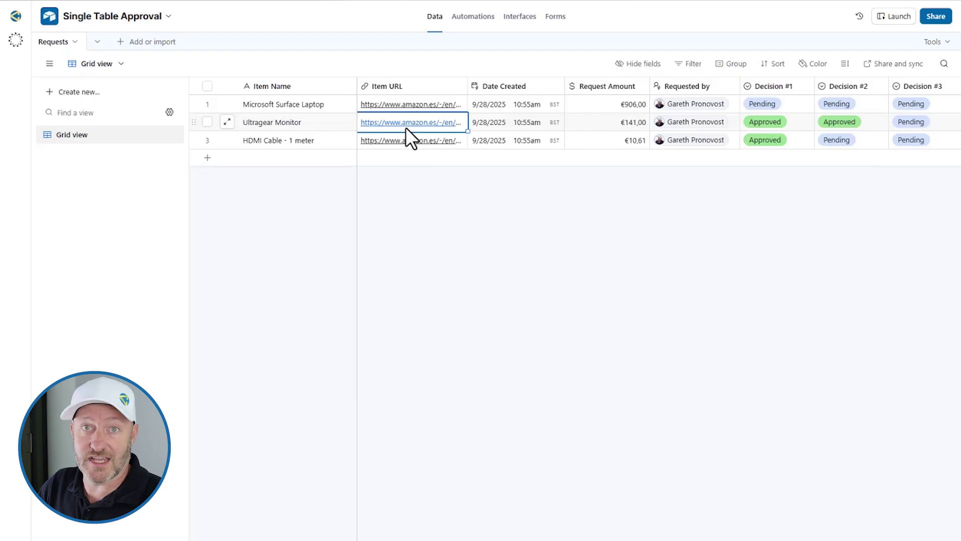
{"action": "scroll", "coordinate": [782, 124], "scroll_direction": "right", "scroll_amount": 5}
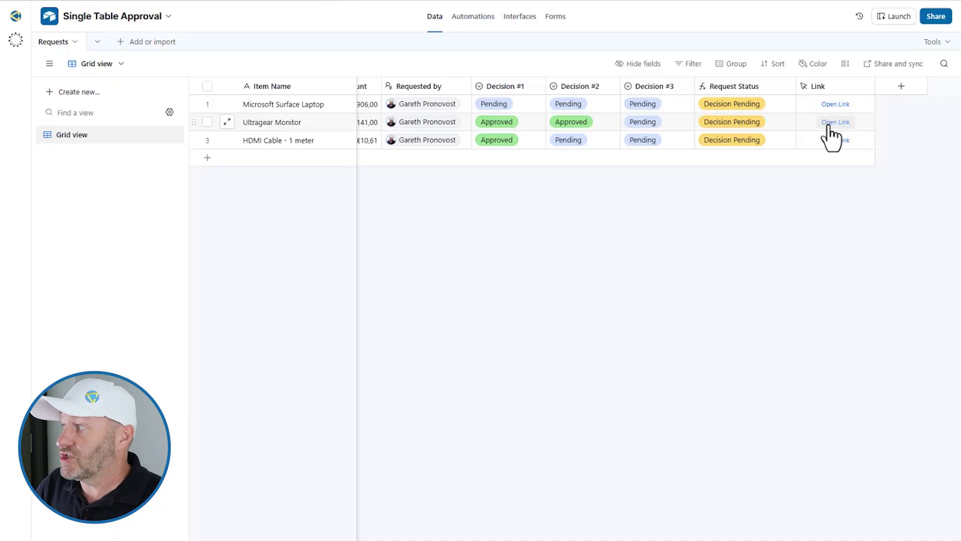
{"action": "left_click", "coordinate": [830, 124]}
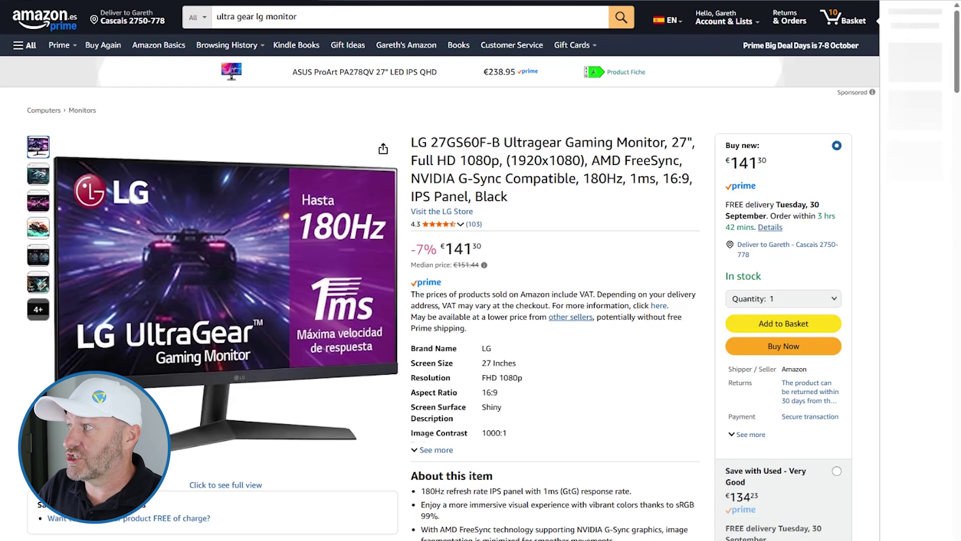
{"action": "key", "text": "ctrl+w"}
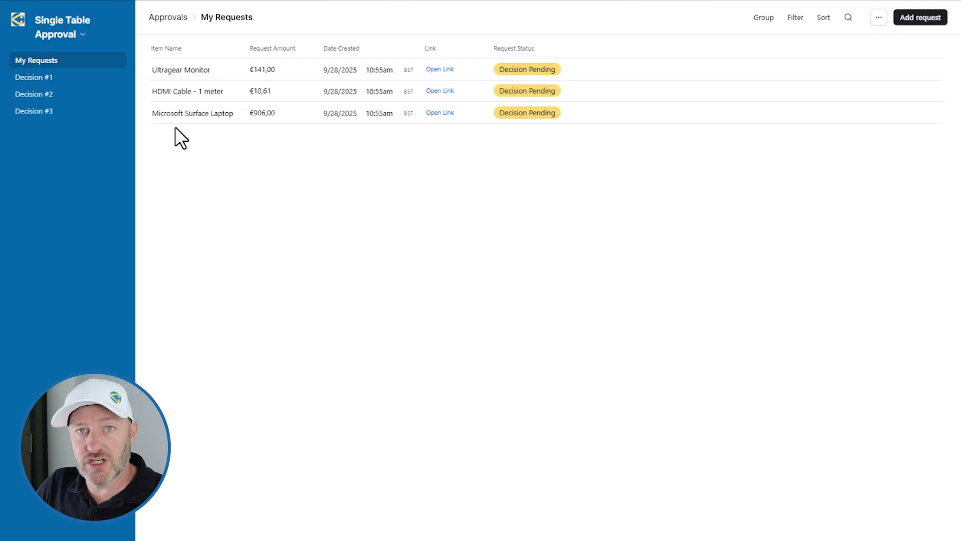
Bring up the Single Table Approval interface's options menu
{"action": "left_click", "coordinate": [51, 36]}
In edit mode, review the My Requests filter: Requested by is Current user
{"action": "left_click", "coordinate": [65, 62]}
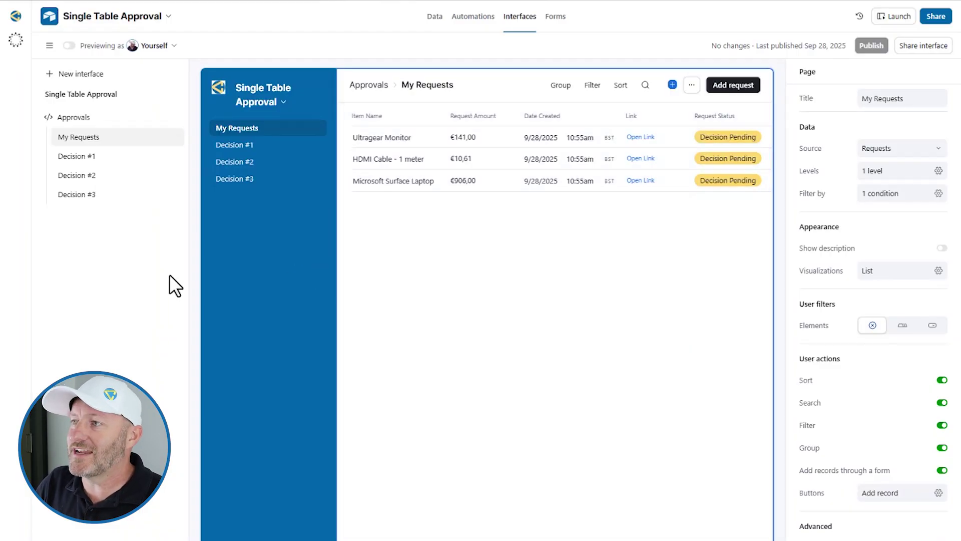
{"action": "left_click", "coordinate": [512, 265]}
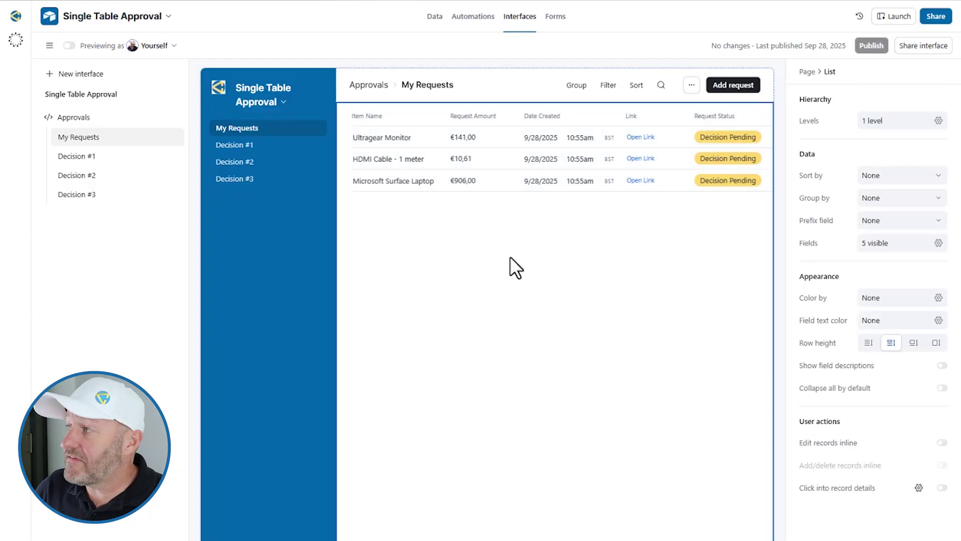
{"action": "left_click", "coordinate": [517, 94]}
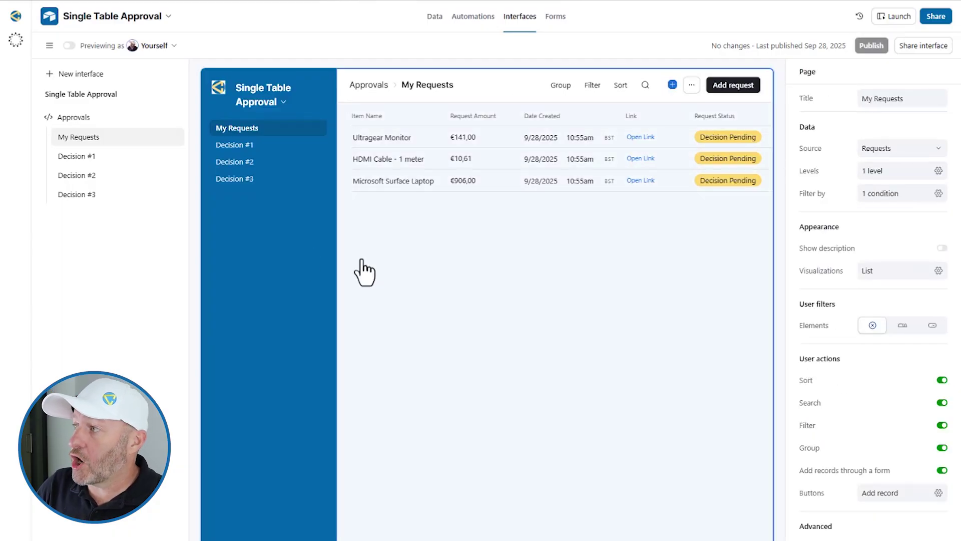
{"action": "left_click", "coordinate": [887, 196]}
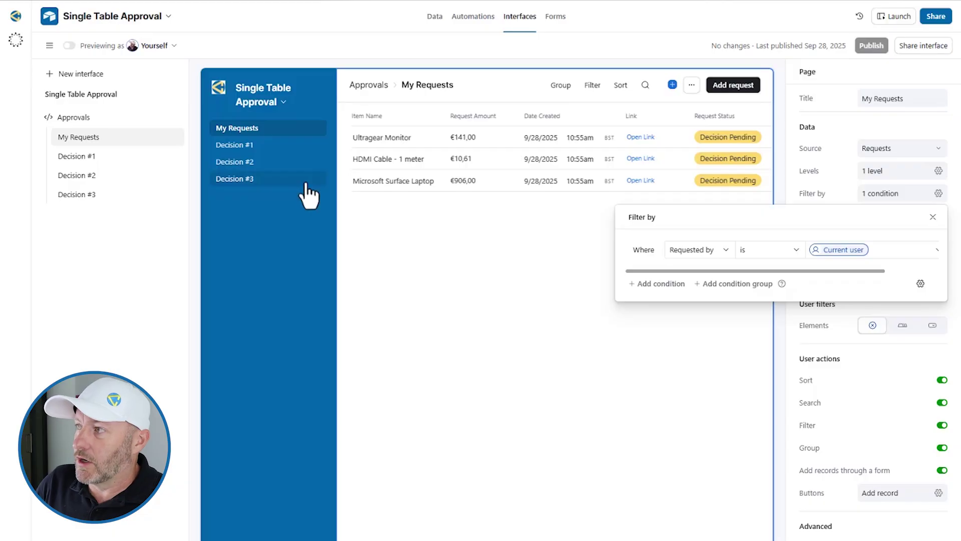
{"action": "left_click", "coordinate": [493, 84]}
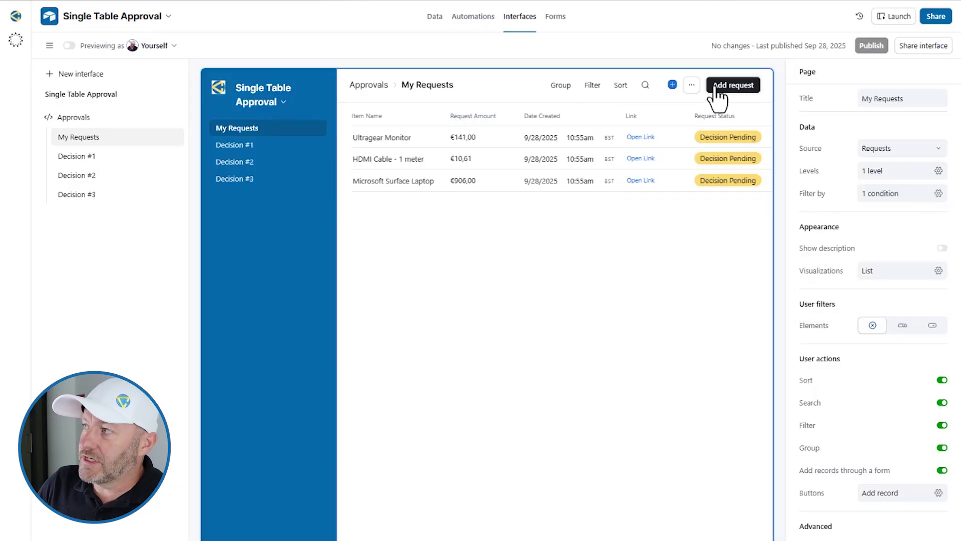
Launch the interface, start a new request, and copy the SIHOO M18 chair's Amazon link
{"action": "left_click", "coordinate": [895, 17]}
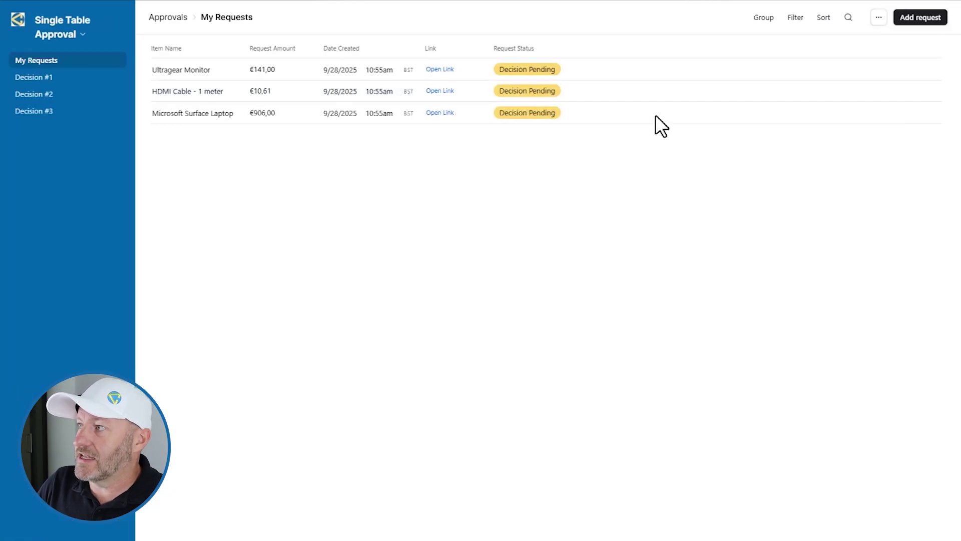
{"action": "left_click", "coordinate": [911, 18]}
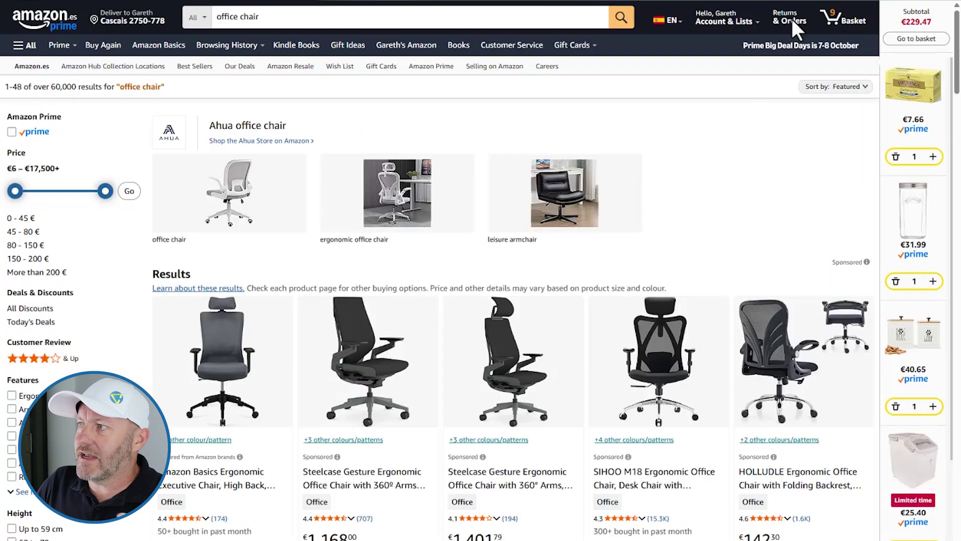
{"action": "right_click", "coordinate": [624, 478]}
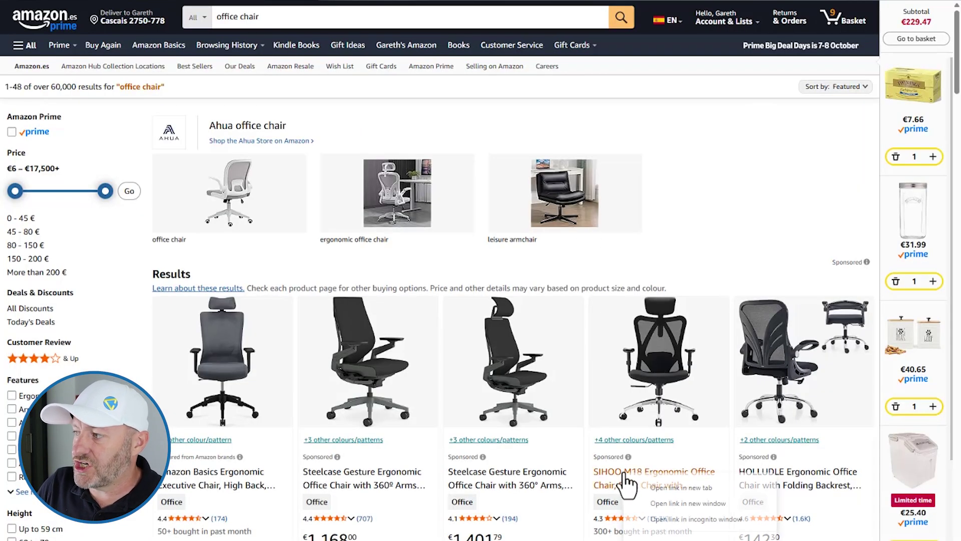
{"action": "left_click", "coordinate": [681, 488]}
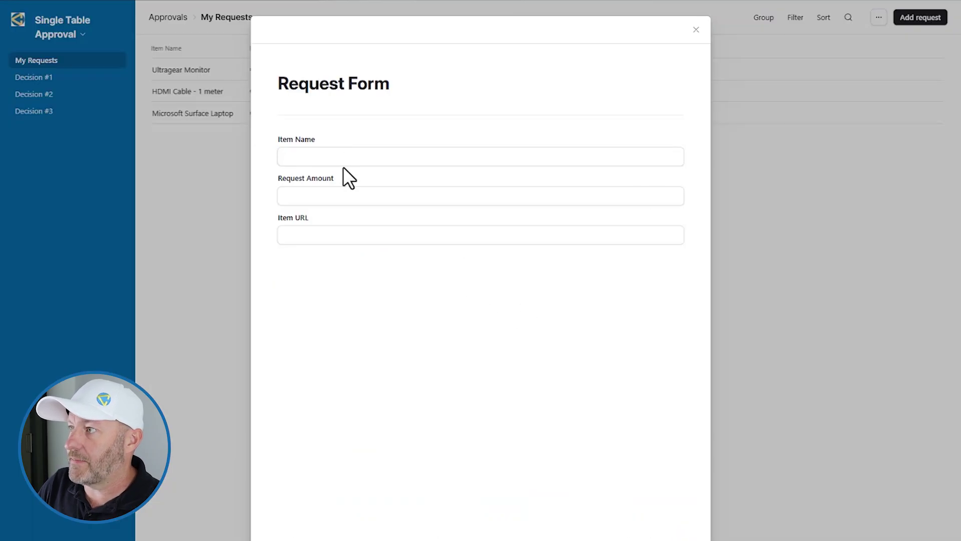
Submit an Office Chair request for 240 with the pasted Amazon URL, then check its link
{"action": "left_click", "coordinate": [343, 157]}
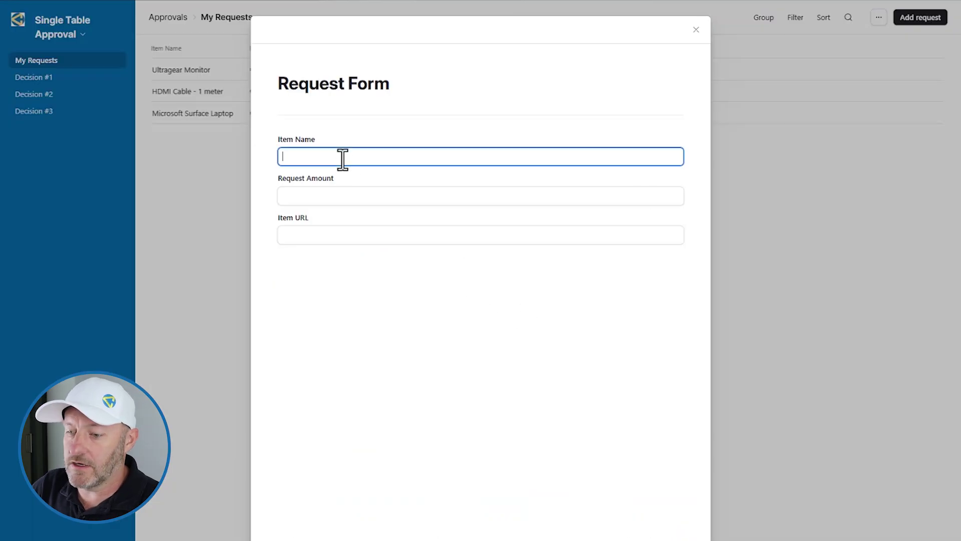
{"action": "type", "text": "Office Ch"}
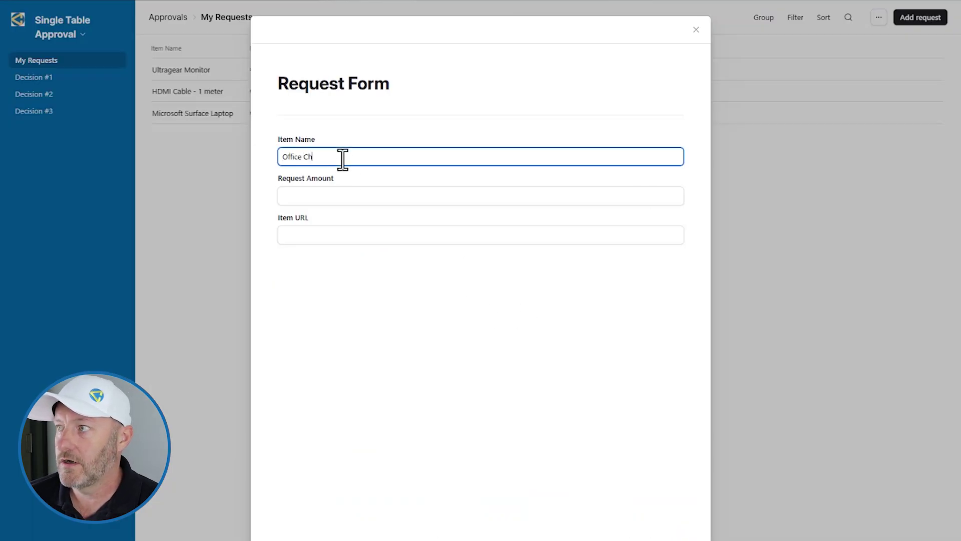
{"action": "type", "text": "aiir"}
{"action": "key", "text": "Tab"}
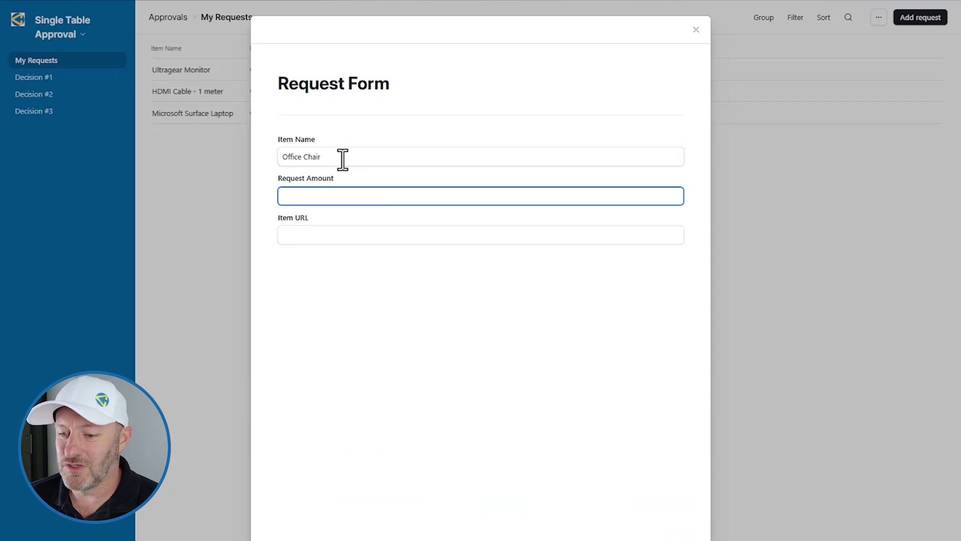
{"action": "type", "text": "240"}
{"action": "key", "text": "Tab"}
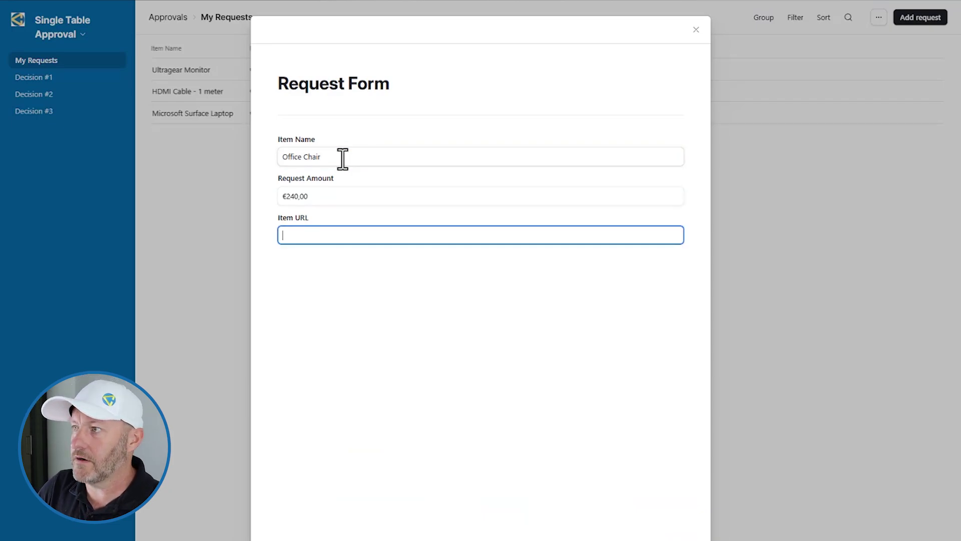
{"action": "key", "text": "ctrl+v"}
{"action": "key", "text": "Return"}
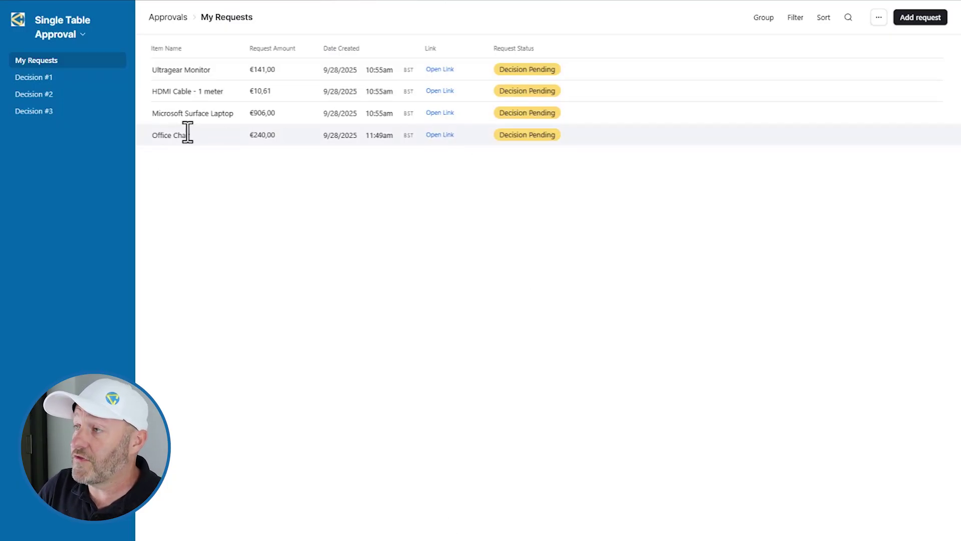
{"action": "left_click", "coordinate": [440, 135]}
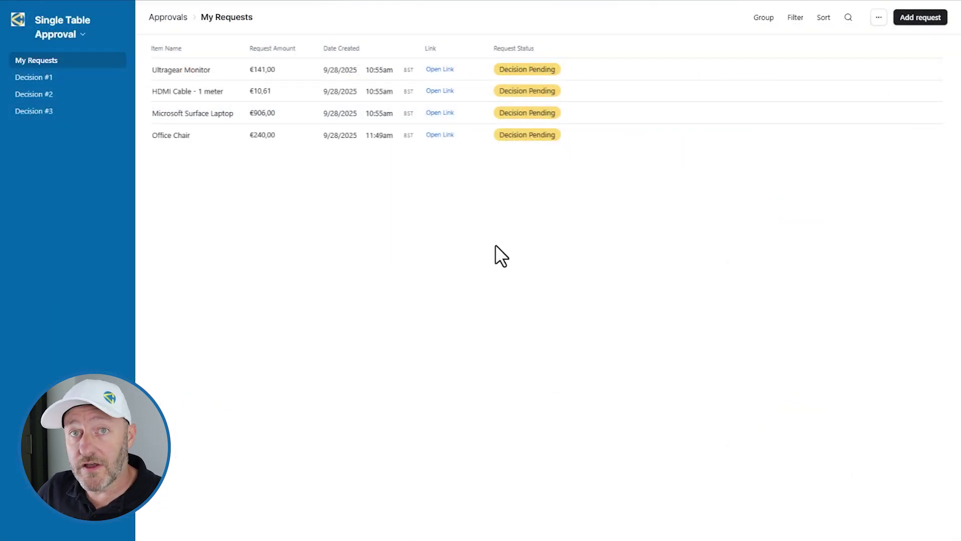
{"action": "left_click", "coordinate": [39, 78]}
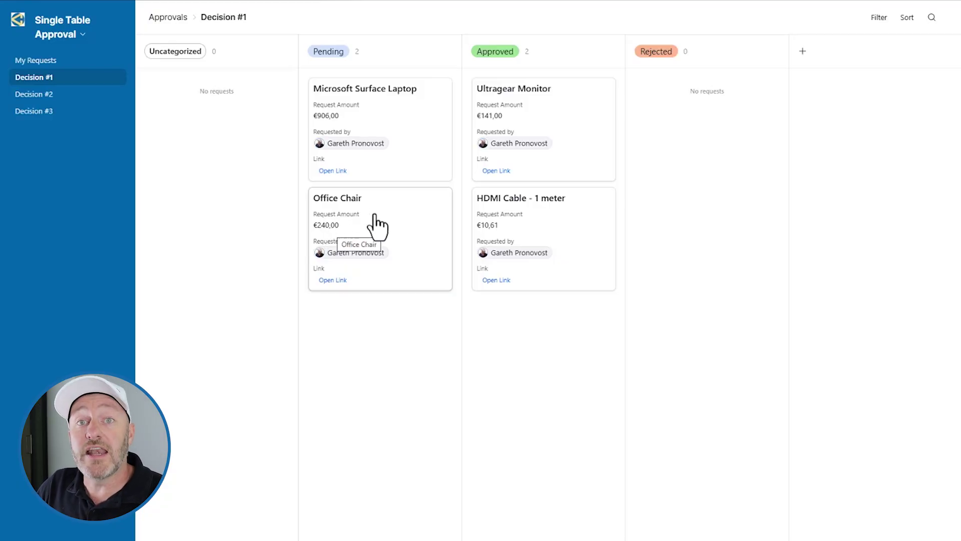
Reject Office Chair on Decision #1, confirm it in My Requests, then approve Microsoft Surface Laptop
{"action": "mouse_move", "coordinate": [377, 224]}
{"action": "left_mouse_down"}
{"action": "mouse_move", "coordinate": [604, 192]}
{"action": "mouse_move", "coordinate": [697, 158]}
{"action": "left_mouse_up"}
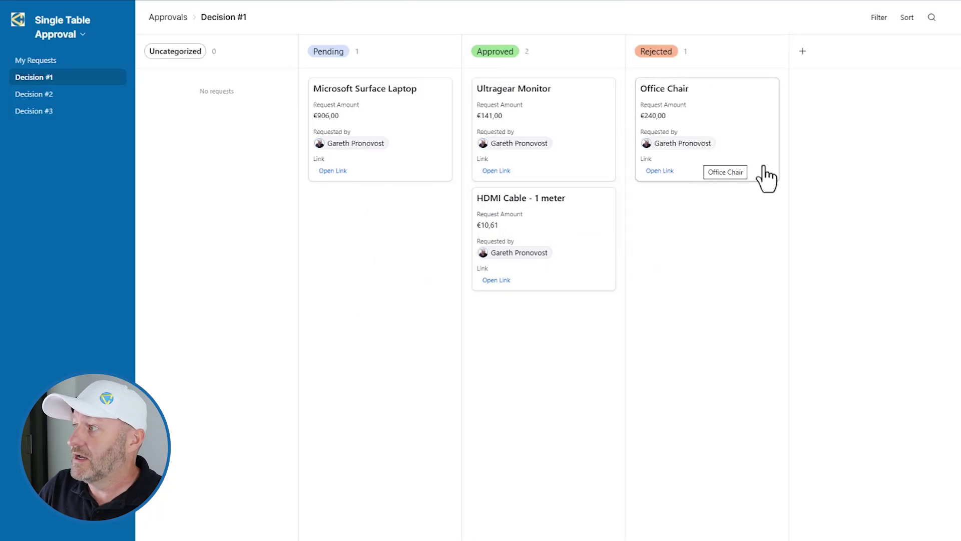
{"action": "left_click", "coordinate": [53, 61]}
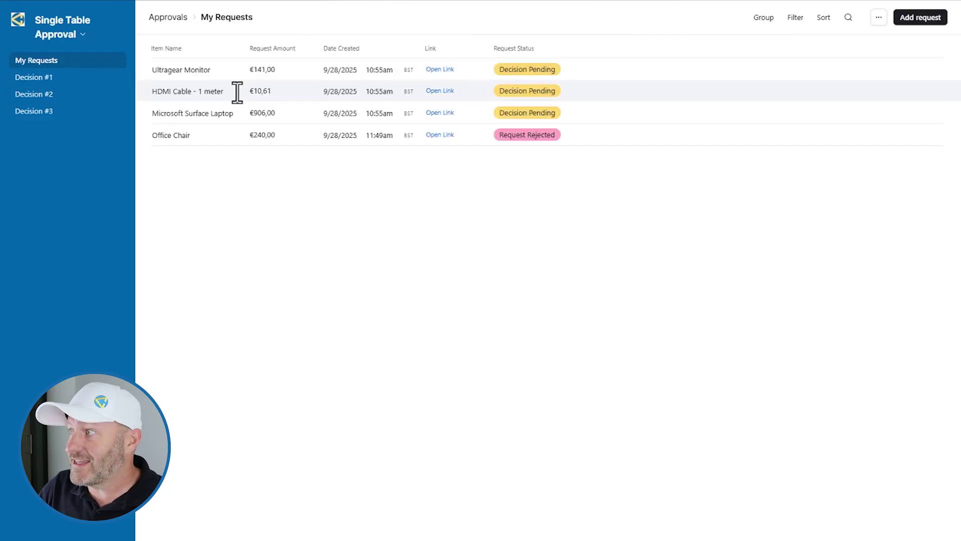
{"action": "mouse_move", "coordinate": [527, 135]}
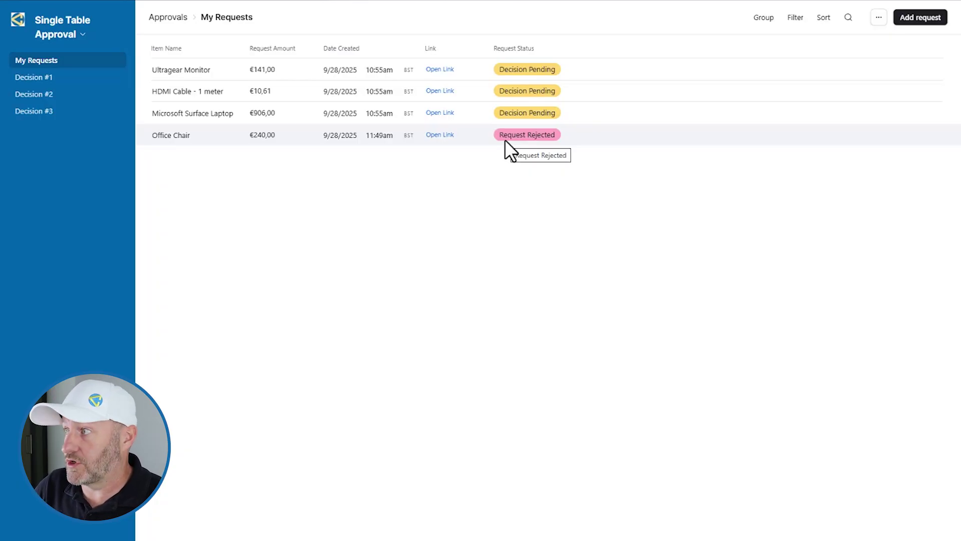
{"action": "left_click", "coordinate": [47, 78]}
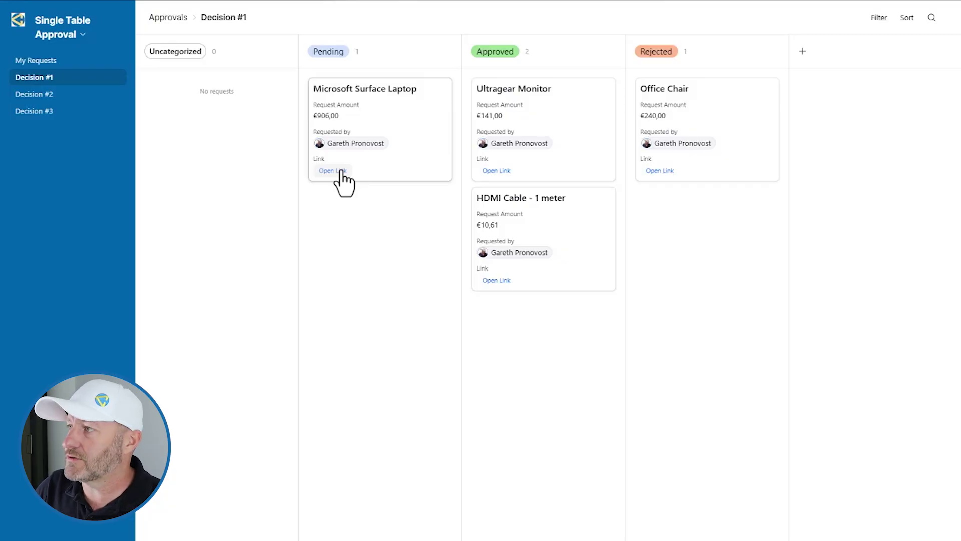
{"action": "left_click_drag", "start_coordinate": [380, 123], "coordinate": [523, 122]}
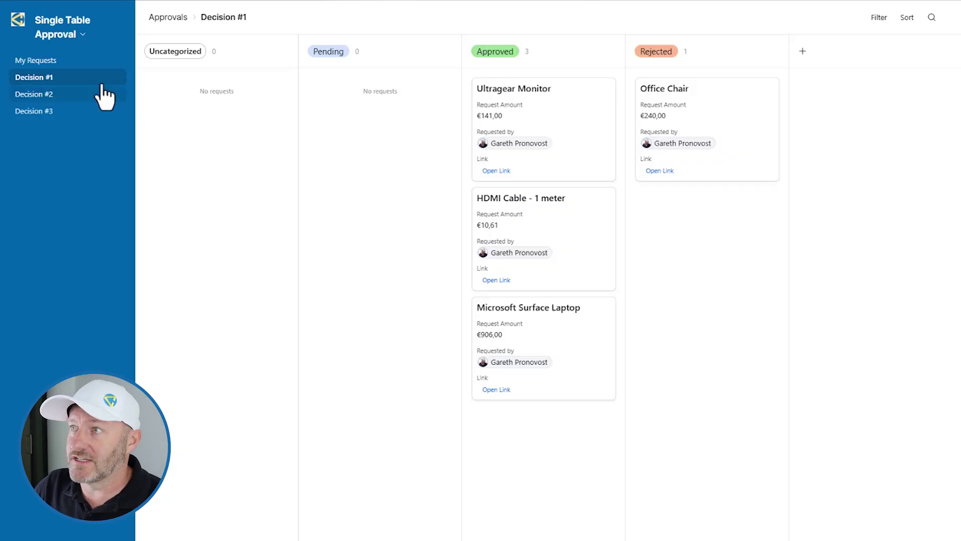
{"action": "left_click", "coordinate": [54, 96]}
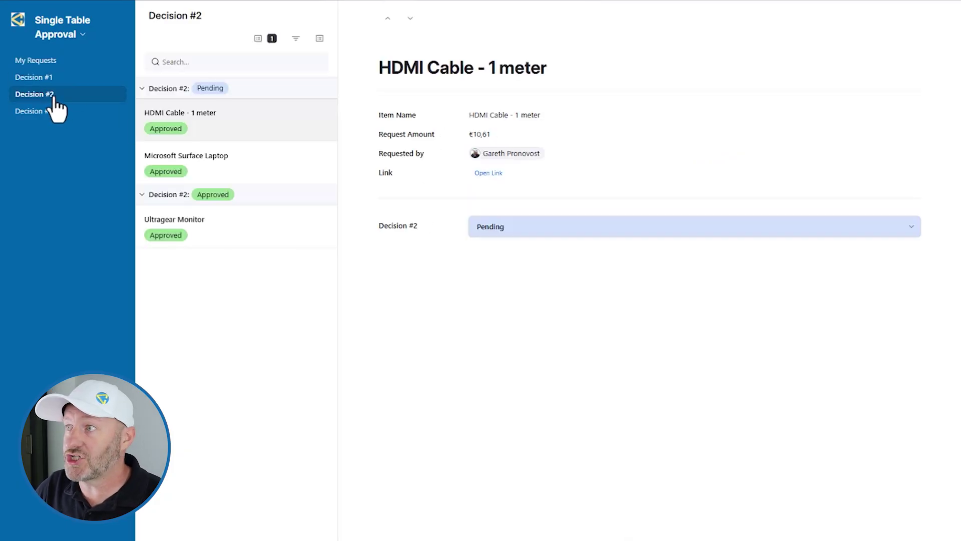
Move the Surface Laptop card to Pending and back to Approved on Decision #1
{"action": "left_click", "coordinate": [222, 173]}
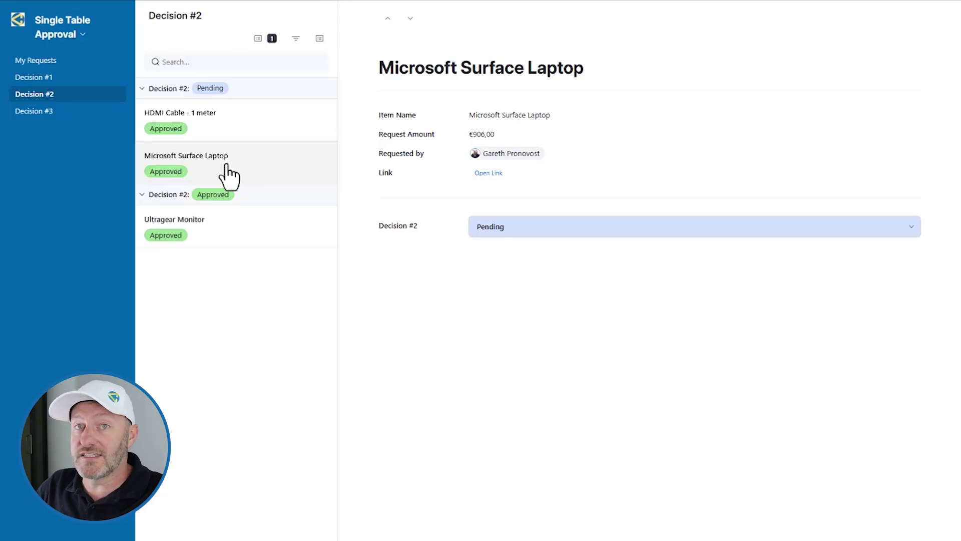
{"action": "left_click", "coordinate": [41, 79]}
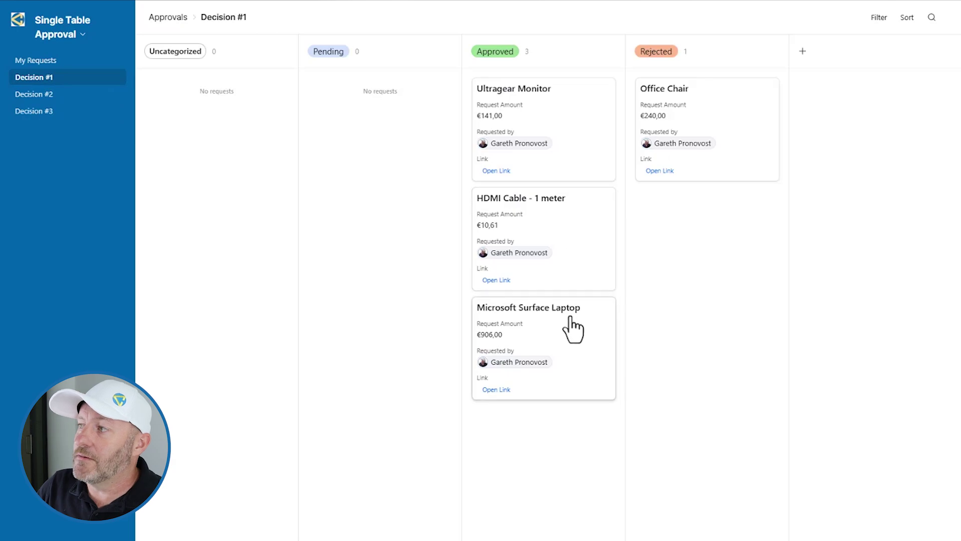
{"action": "left_click_drag", "start_coordinate": [575, 327], "coordinate": [396, 212]}
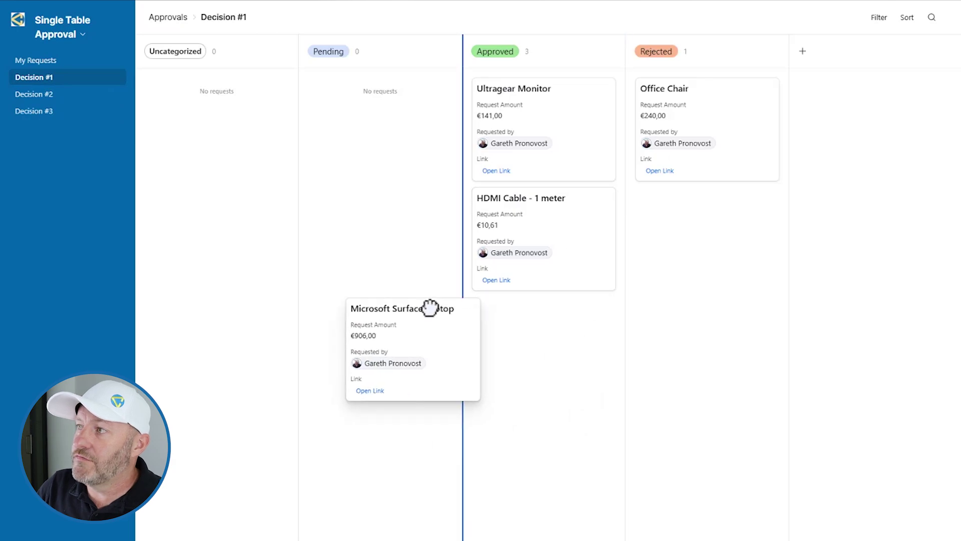
{"action": "left_click", "coordinate": [67, 94]}
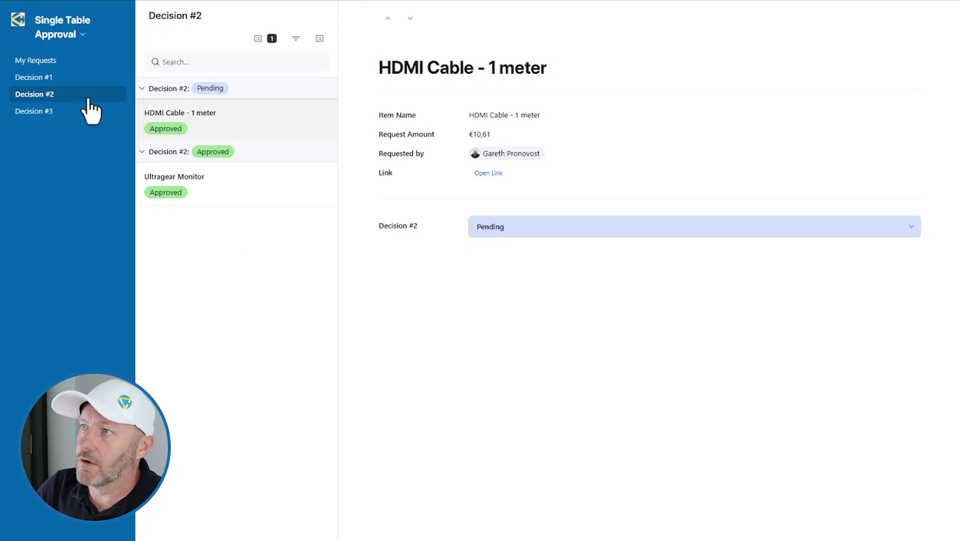
{"action": "left_click", "coordinate": [68, 77]}
{"action": "left_click_drag", "start_coordinate": [396, 123], "coordinate": [517, 145]}
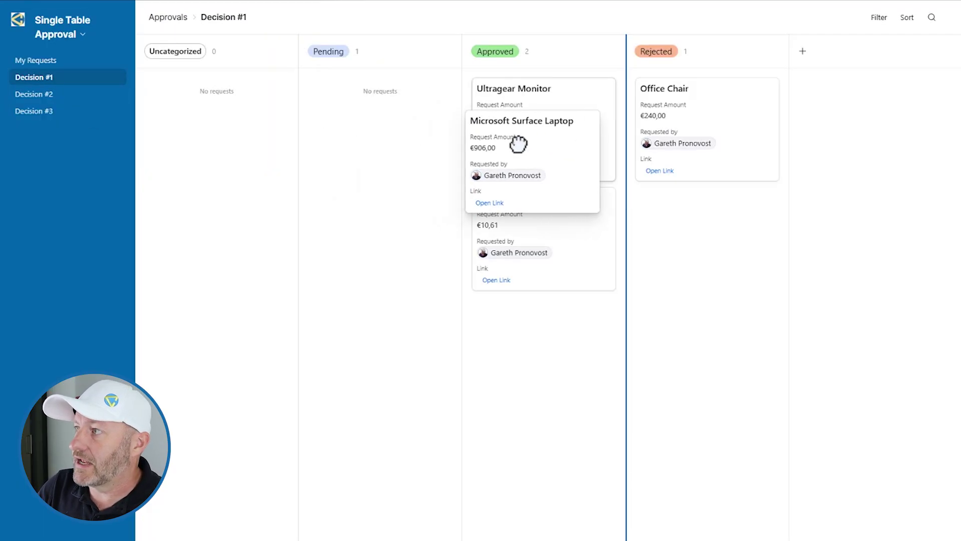
{"action": "left_click", "coordinate": [61, 95]}
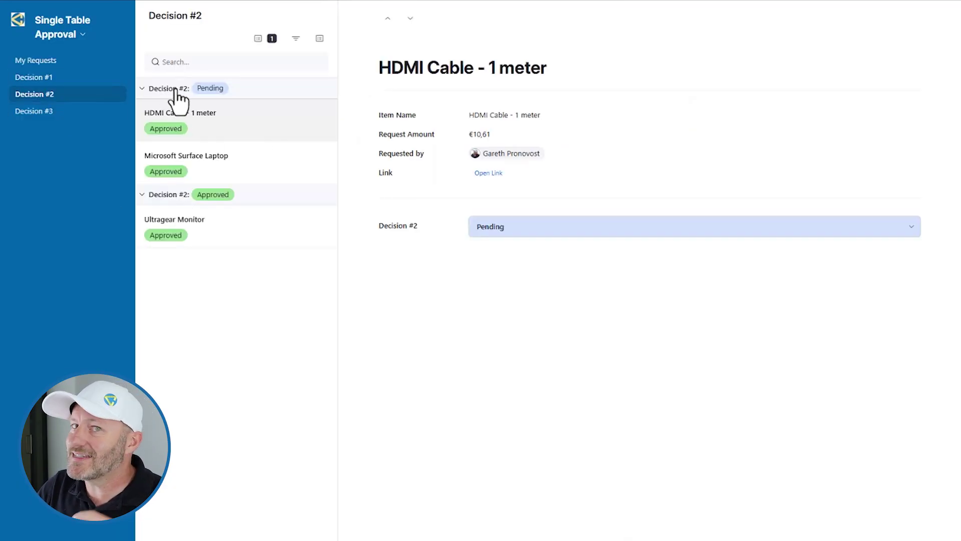
Set the Microsoft Surface Laptop's Decision #2 field to Approved
{"action": "left_click", "coordinate": [220, 159]}
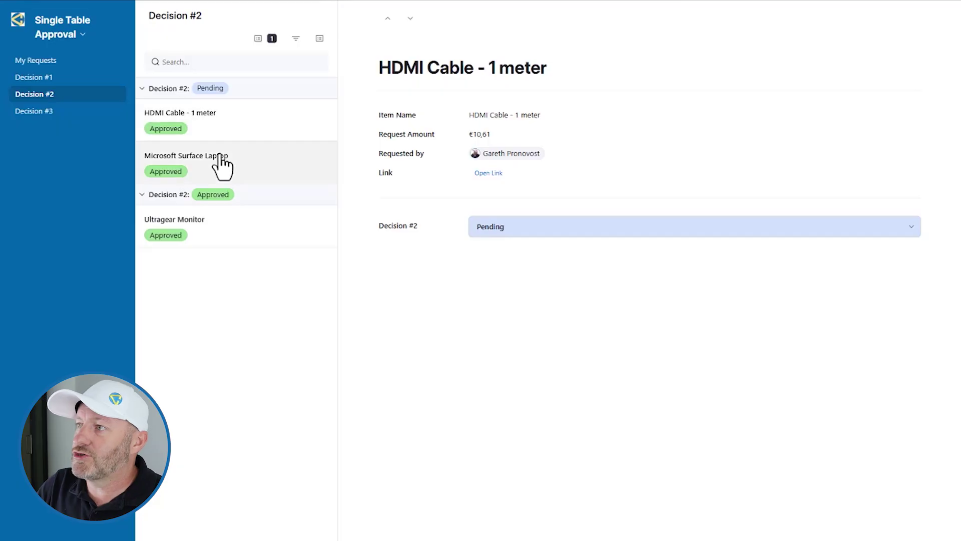
{"action": "left_click", "coordinate": [532, 230]}
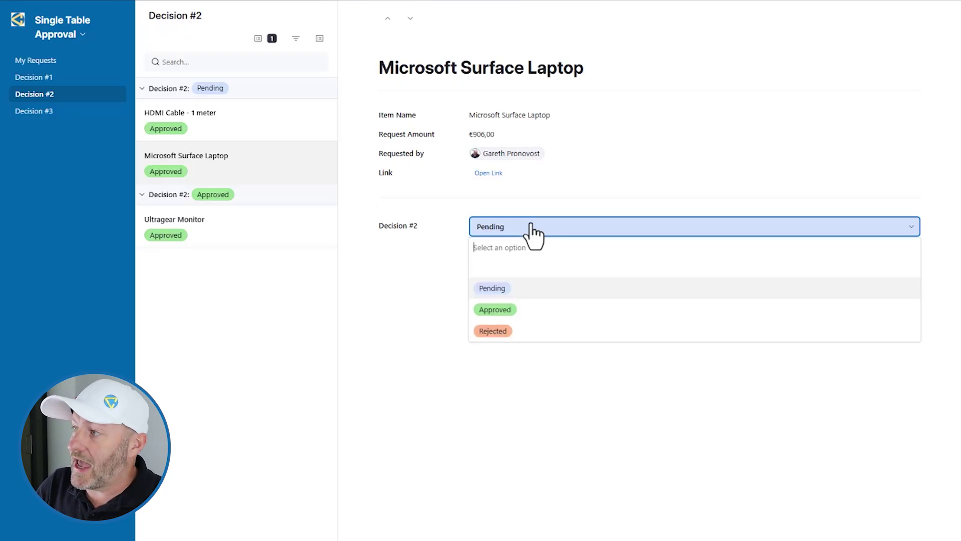
{"action": "left_click", "coordinate": [532, 310]}
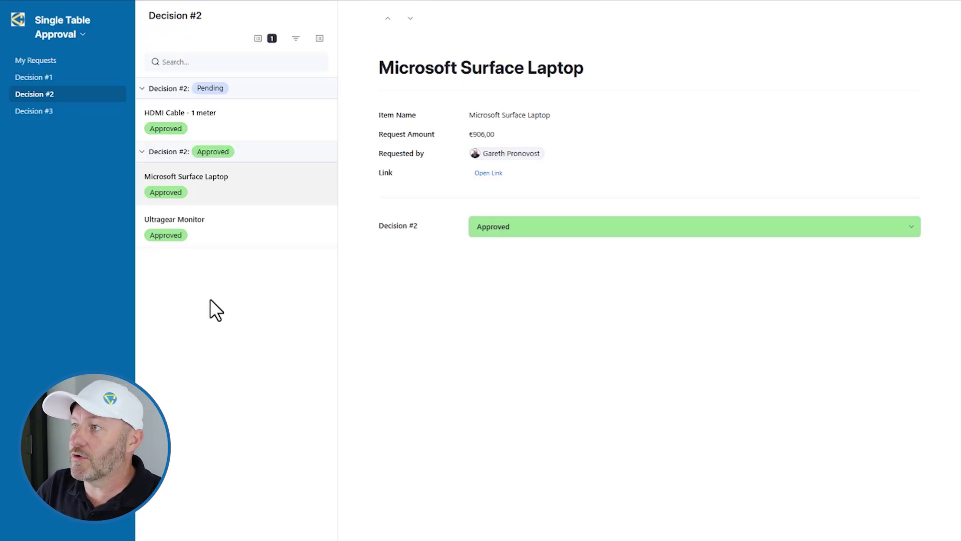
{"action": "left_click", "coordinate": [226, 240]}
{"action": "left_click", "coordinate": [223, 191]}
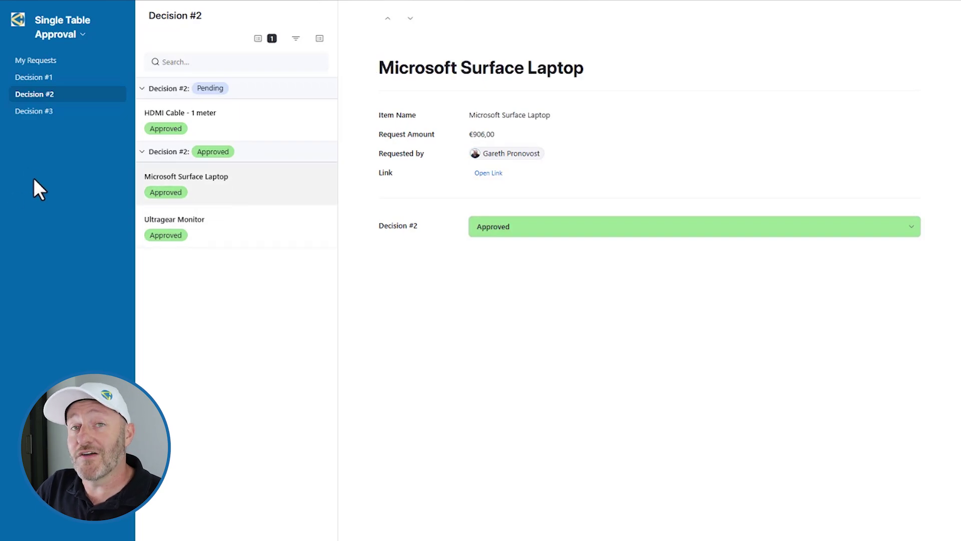
{"action": "left_click", "coordinate": [38, 112]}
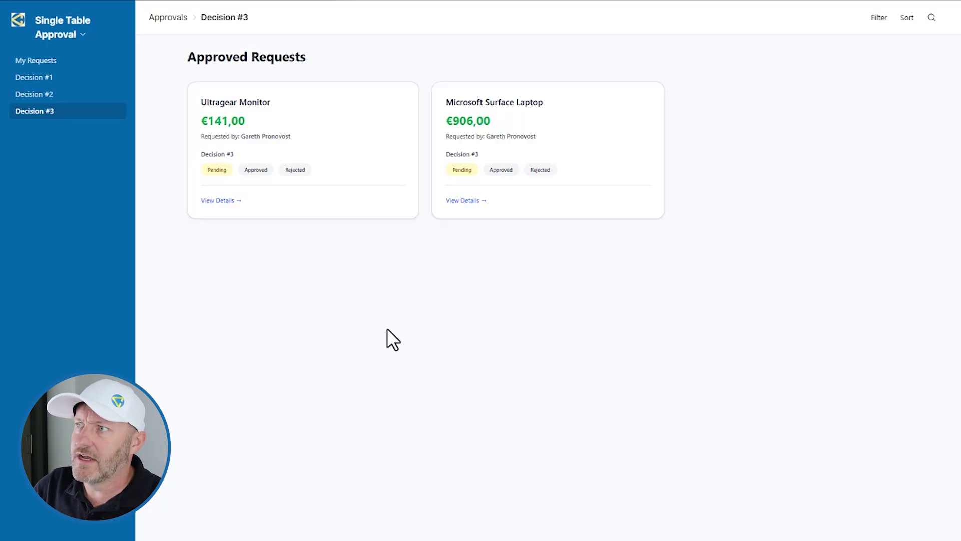
Edit Decision #3, reload the custom approved-requests chat in Omni, and launch the interface
{"action": "left_click", "coordinate": [62, 31]}
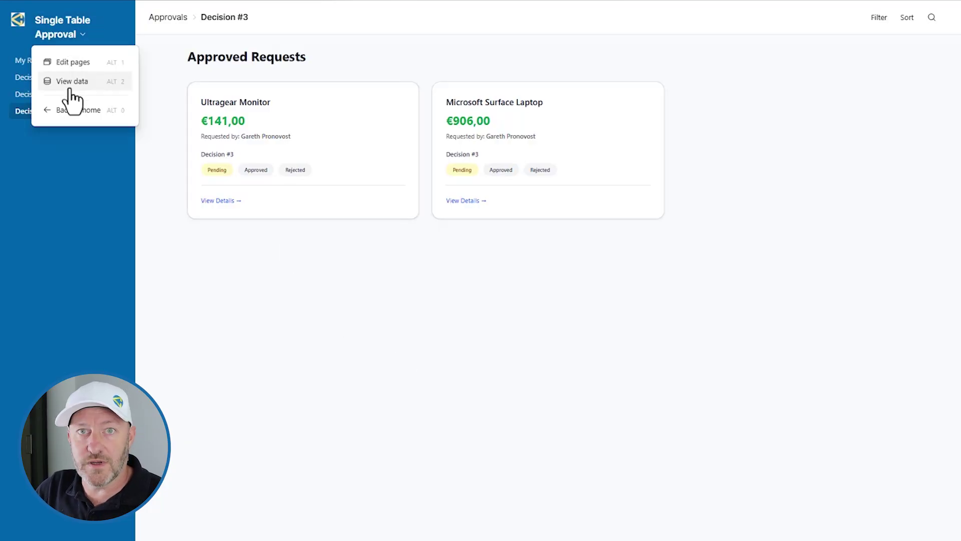
{"action": "left_click", "coordinate": [70, 63]}
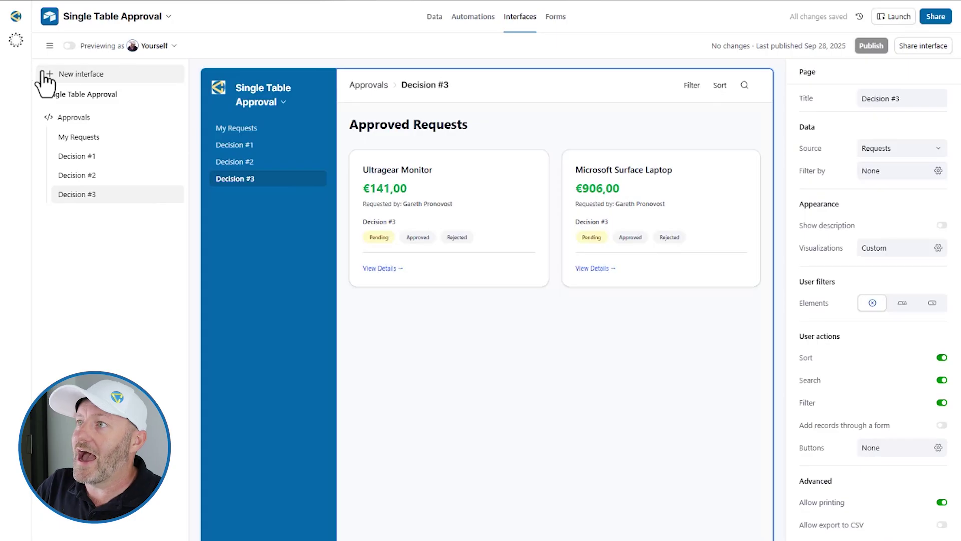
{"action": "left_click", "coordinate": [16, 41]}
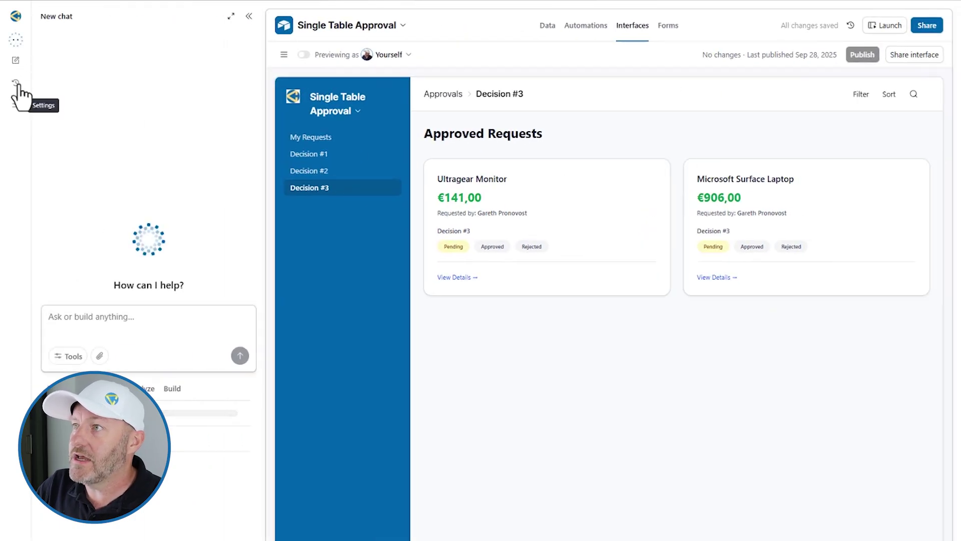
{"action": "left_click", "coordinate": [15, 84]}
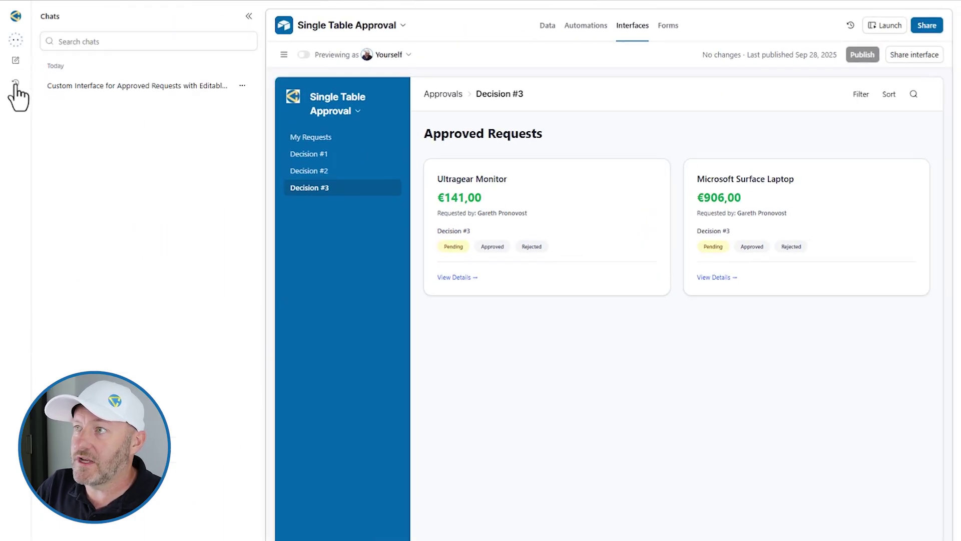
{"action": "left_click", "coordinate": [87, 97]}
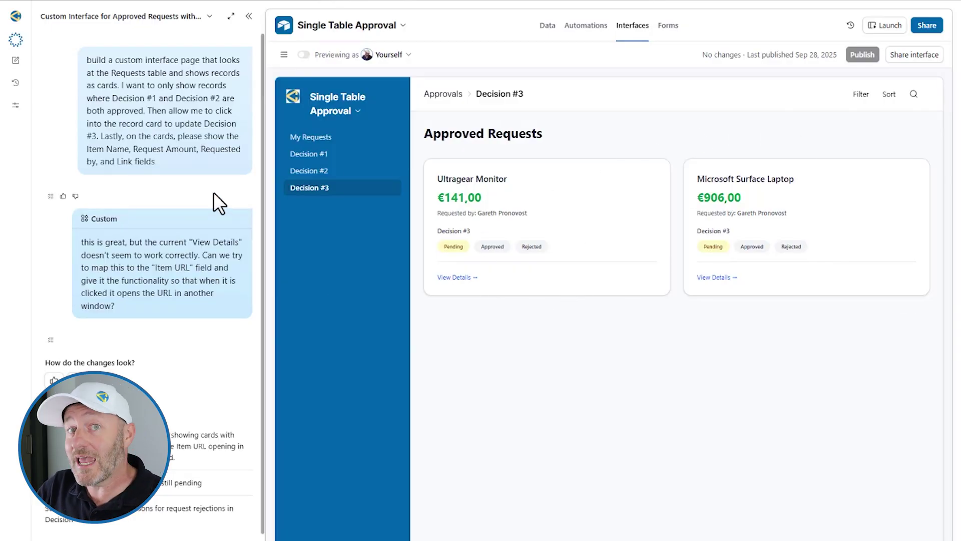
{"action": "left_click", "coordinate": [890, 25]}
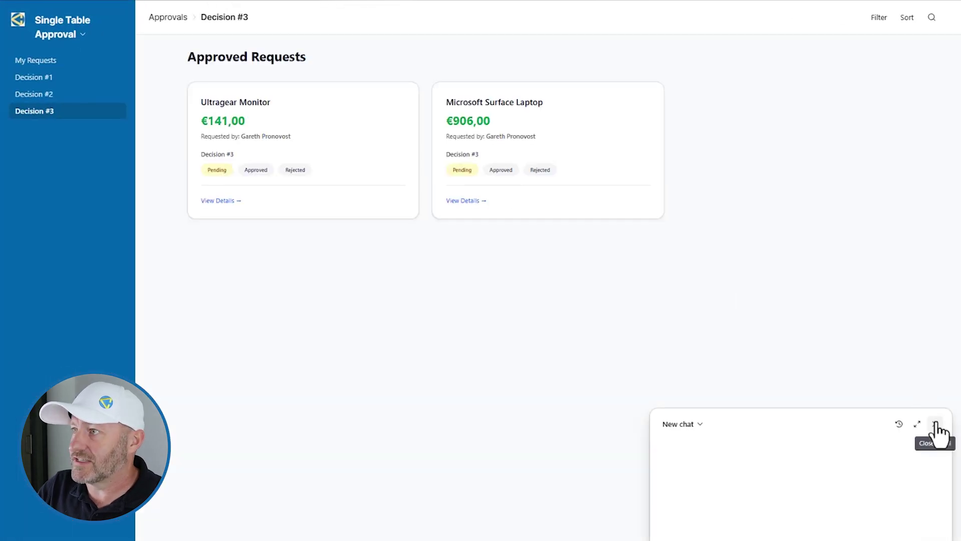
Close the chat, open the Surface Laptop's link, and confirm Request Approved in My Requests
{"action": "left_click", "coordinate": [936, 425]}
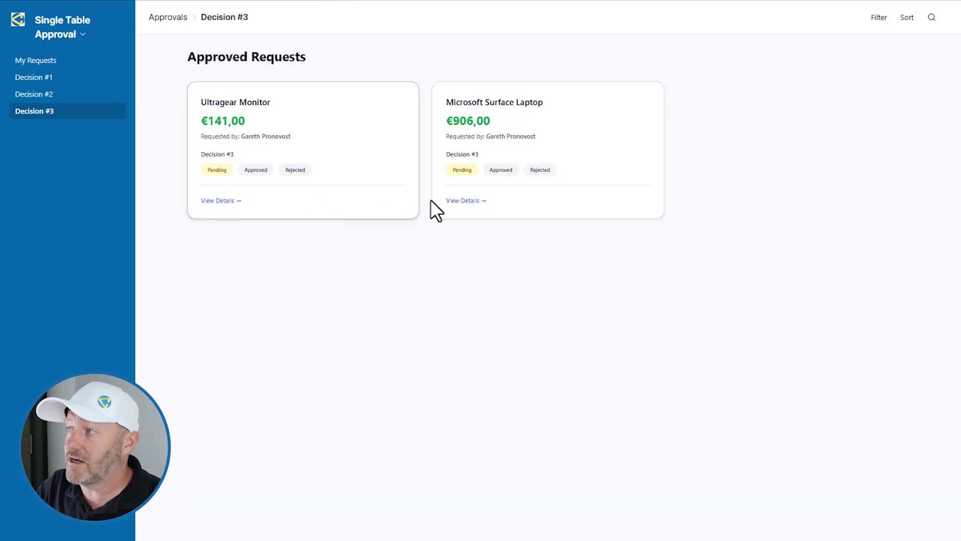
{"action": "left_click", "coordinate": [460, 200]}
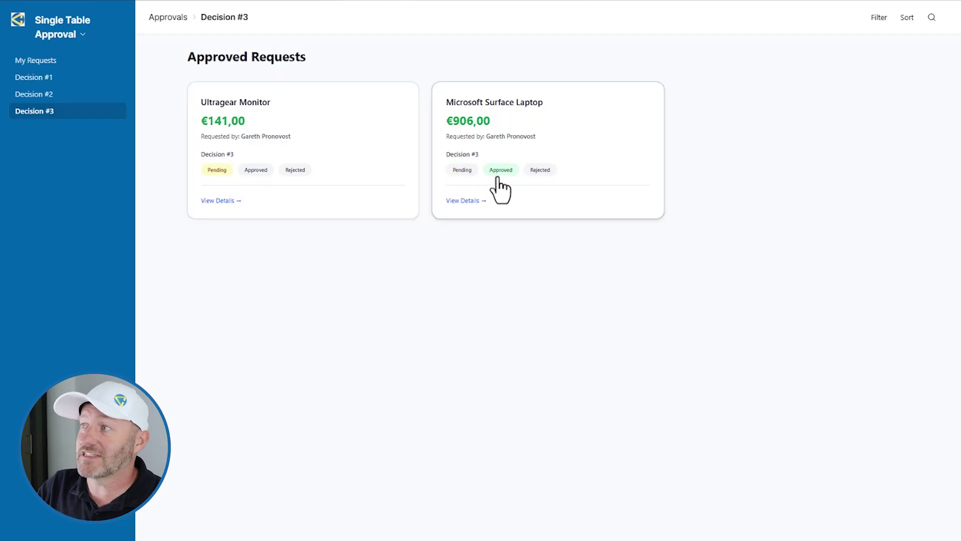
{"action": "left_click", "coordinate": [43, 67]}
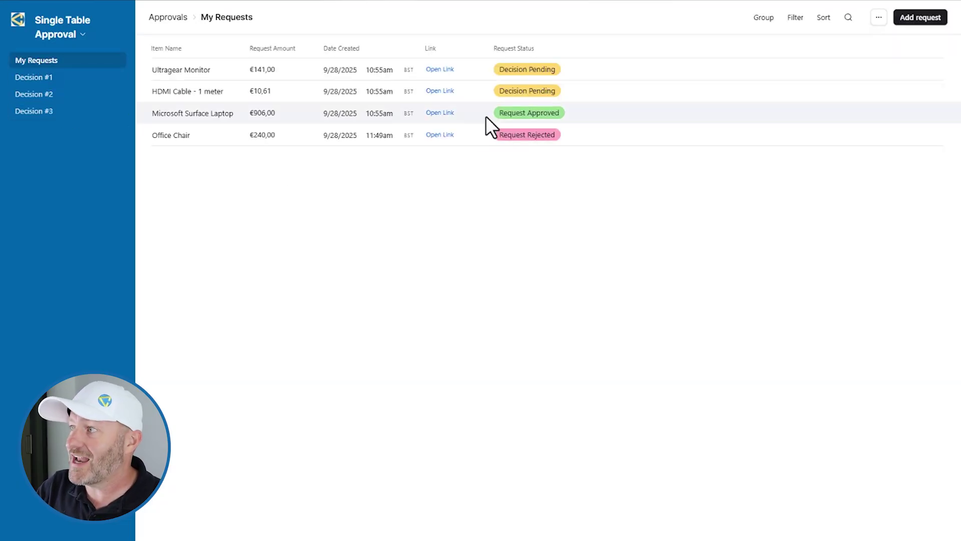